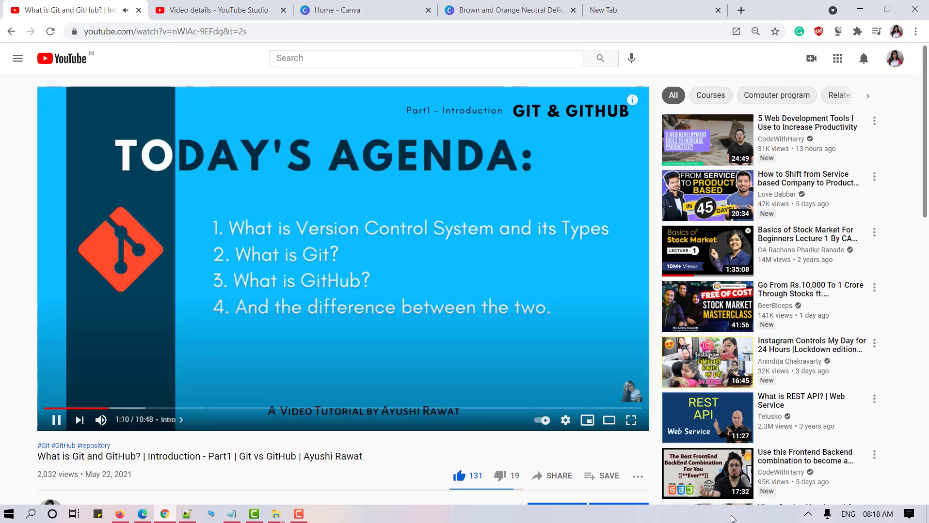
Skip forward through the introductory Git and GitHub video to preview its chapters.
key("Right")
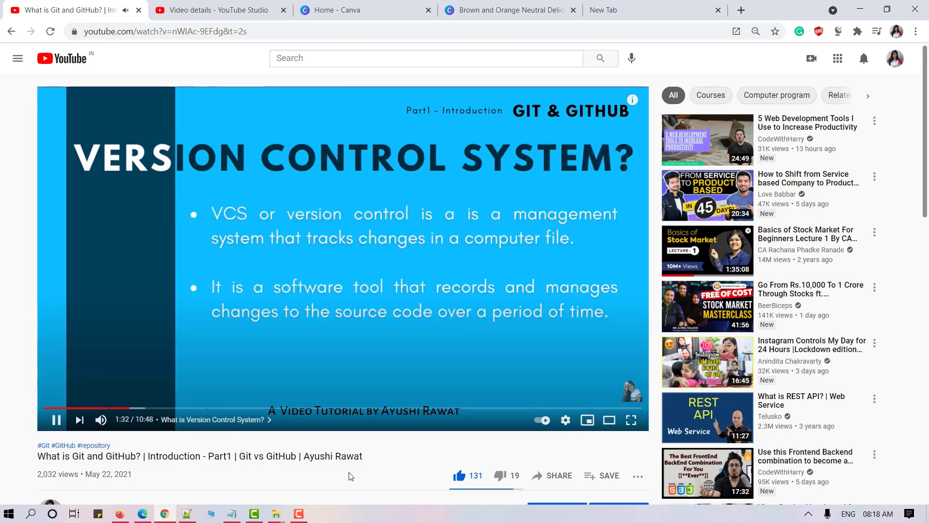
key("Right")
key("Right")
key("Right")
key("Right")
key("Right")
key("Right")
key("Right")
key("Right")
key("Right")
key("Right")
key("Right")
key("Right")
key("Right")
key("Right")
key("Right")
key("Right")
key("Right")
key("Right")
key("Right")
key("Right")
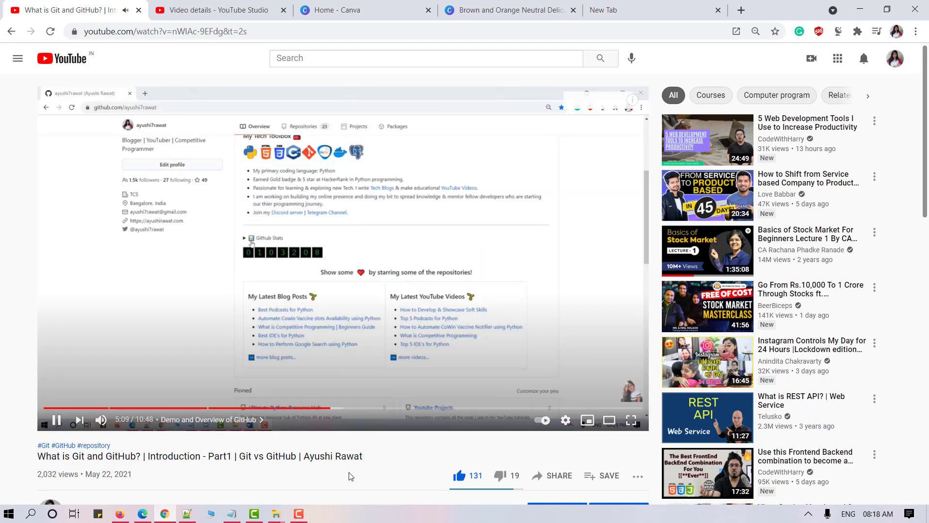
key("Right")
key("Right")
key("Right")
key("Right")
key("Right")
key("Right")
key("Right")
key("Right")
key("Right")
key("Right")
key("Right")
key("Right")
key("Right")
key("Right")
key("Right")
key("Right")
key("Right")
key("Right")
key("Right")
key("Right")
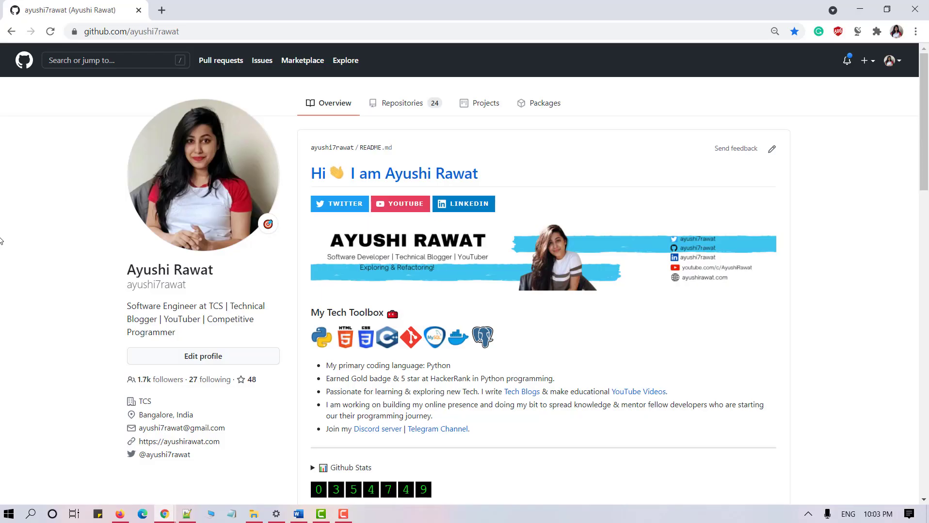
Switch to the incognito browser window with the GitHub home page and open the account sign-up form.
mouse_move(164, 513)
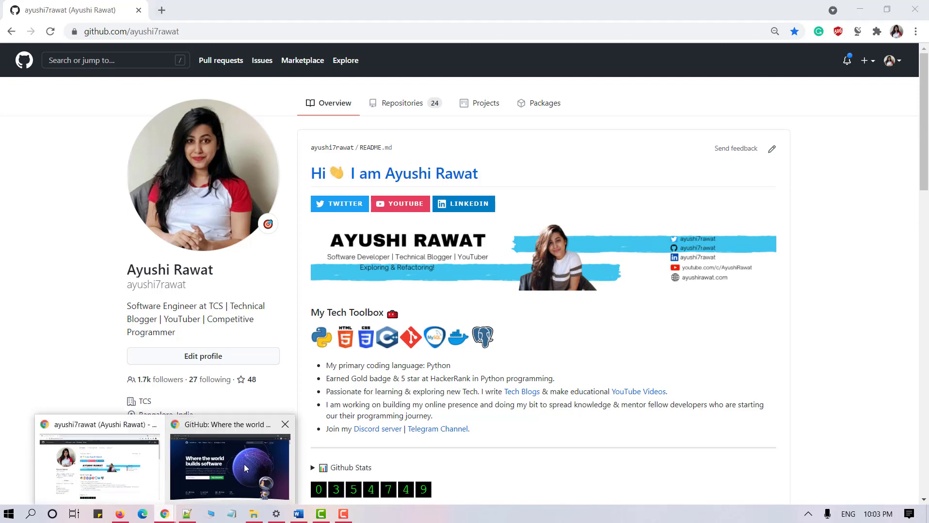
left_click(244, 464)
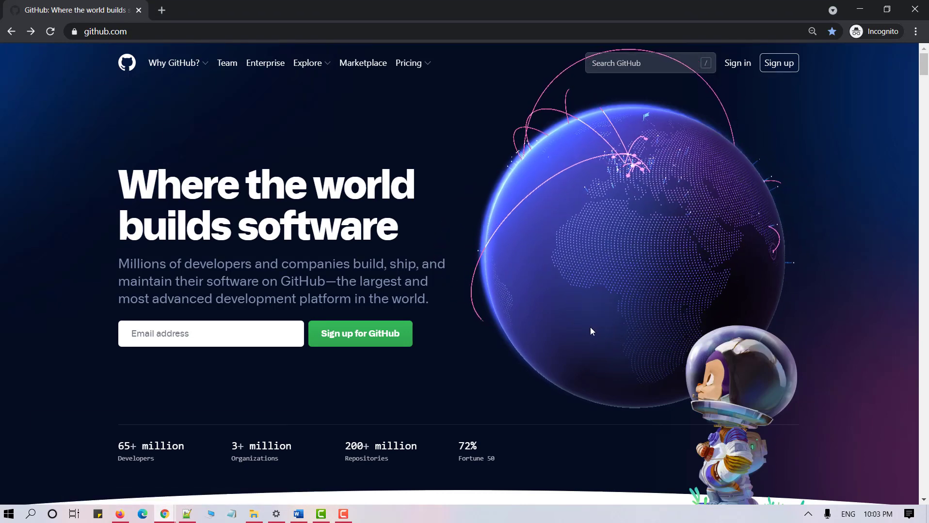
left_click(772, 67)
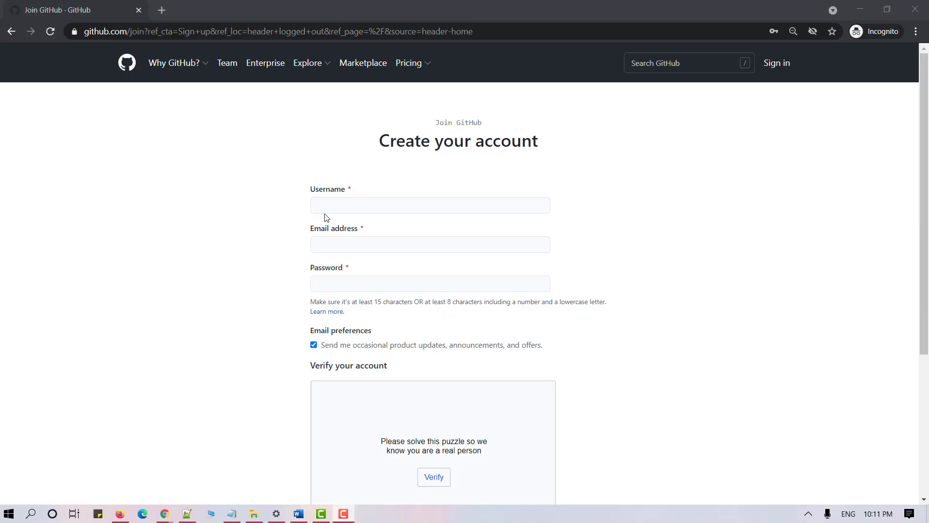
Fill in the username, email address and account password, and opt out of occasional product updates, announcements and offers.
left_click(335, 208)
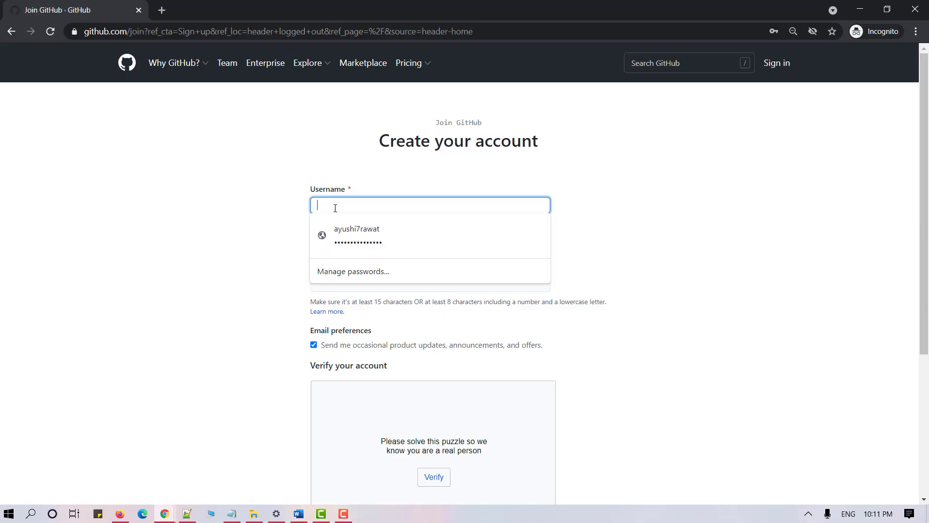
type("namasteayushi")
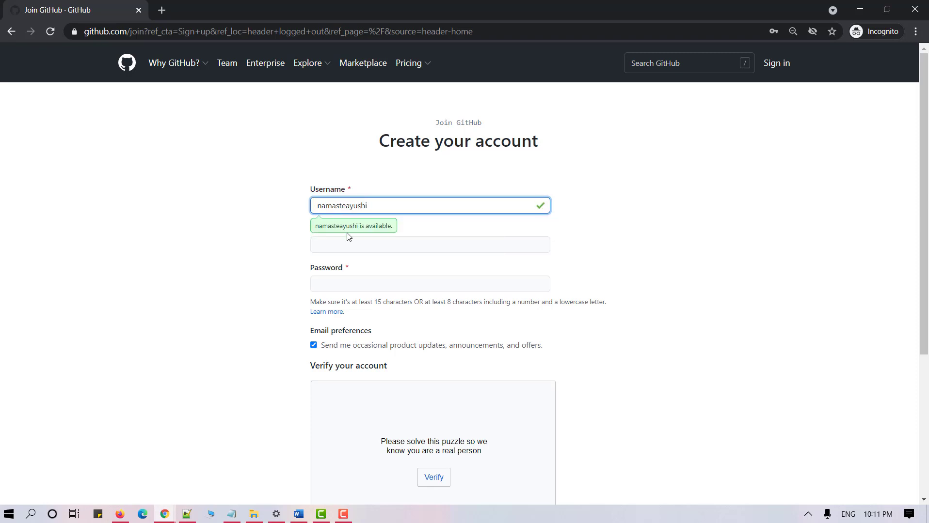
left_click(348, 247)
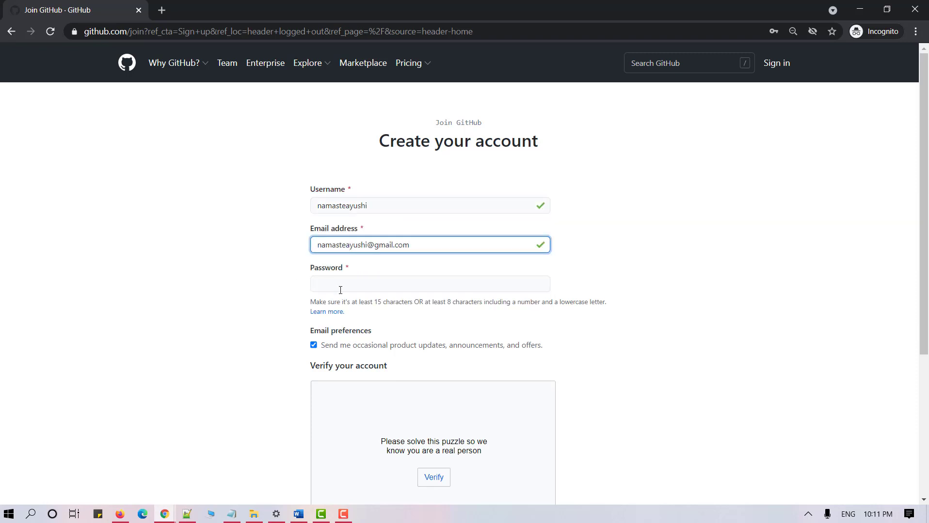
left_click(340, 291)
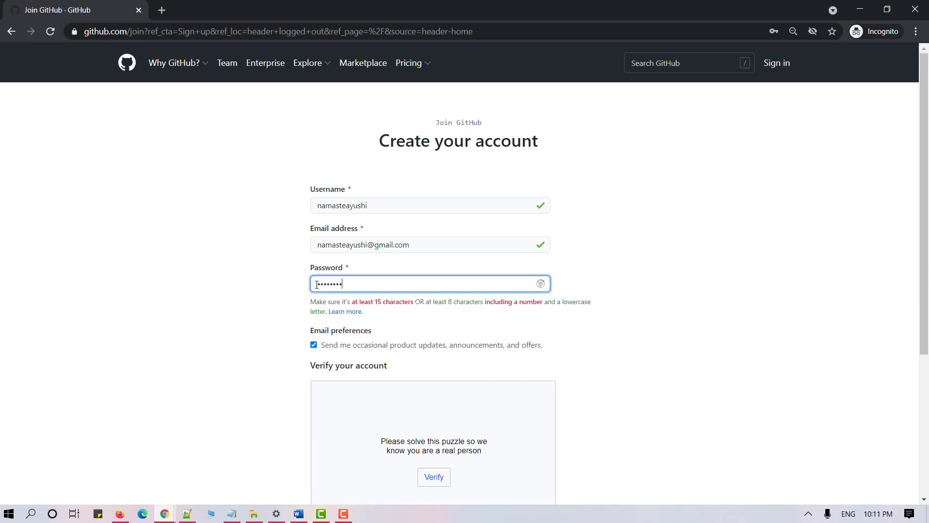
scroll(313, 290, "down", 1)
left_click(312, 287)
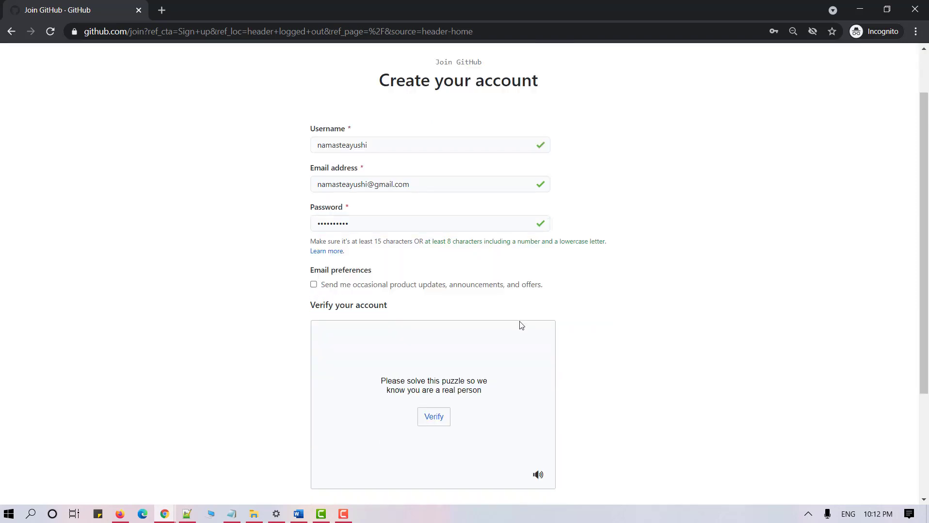
Solve the verification puzzle by picking the spiral galaxy in both rounds, and create the account.
scroll(519, 323, "down", 2)
left_click(438, 296)
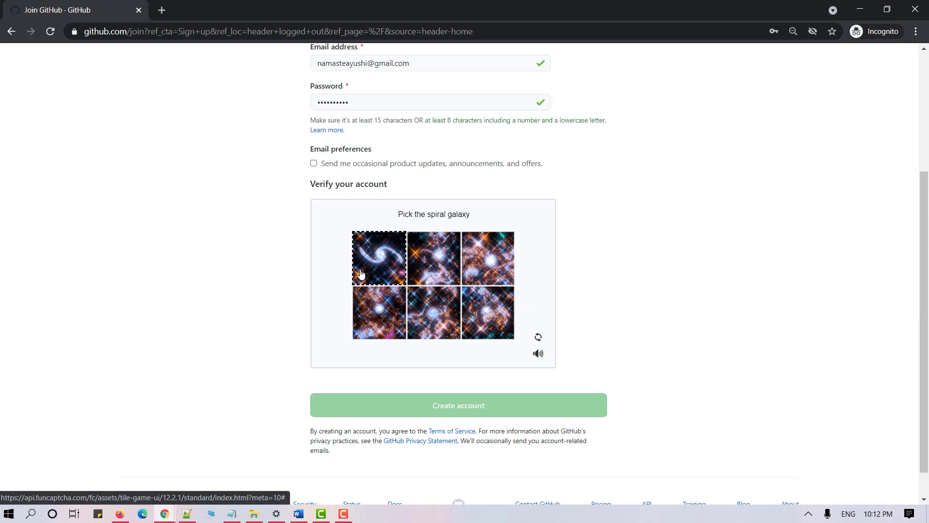
left_click(360, 274)
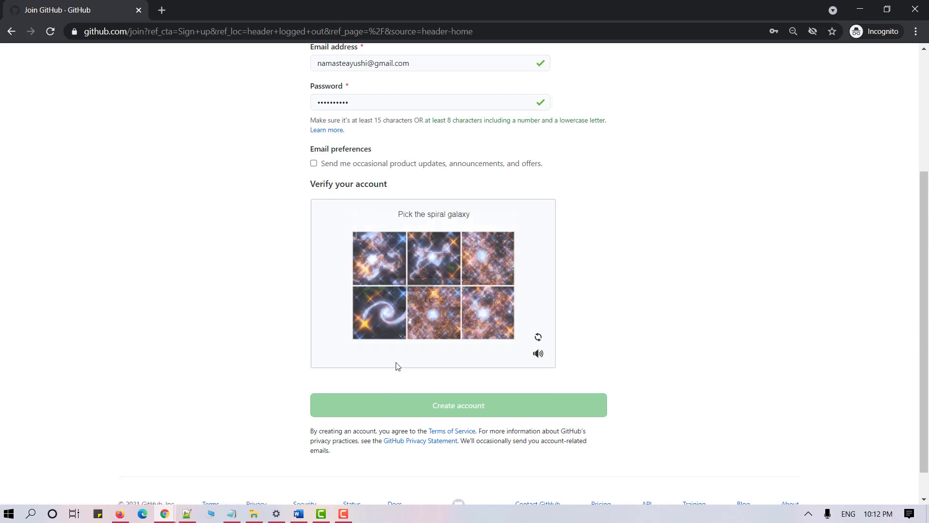
left_click(394, 309)
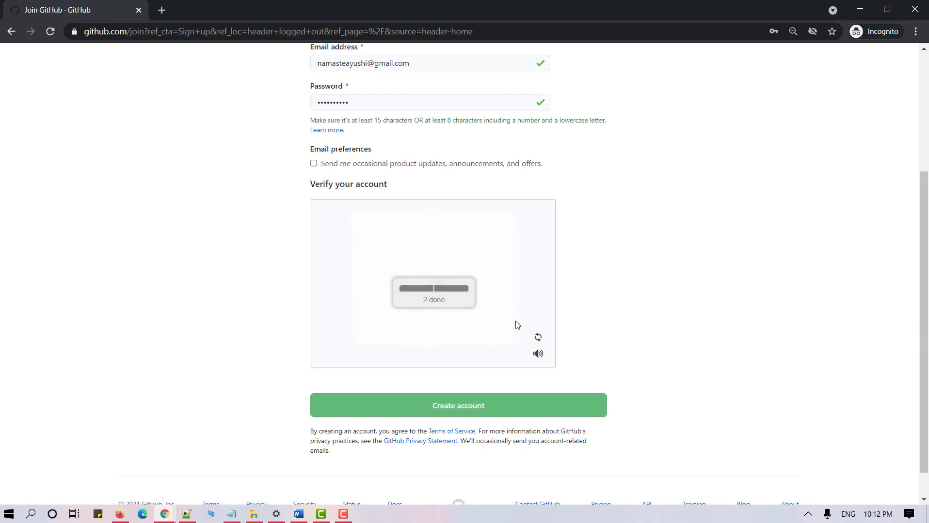
scroll(514, 330, "down", 1)
left_click(514, 407)
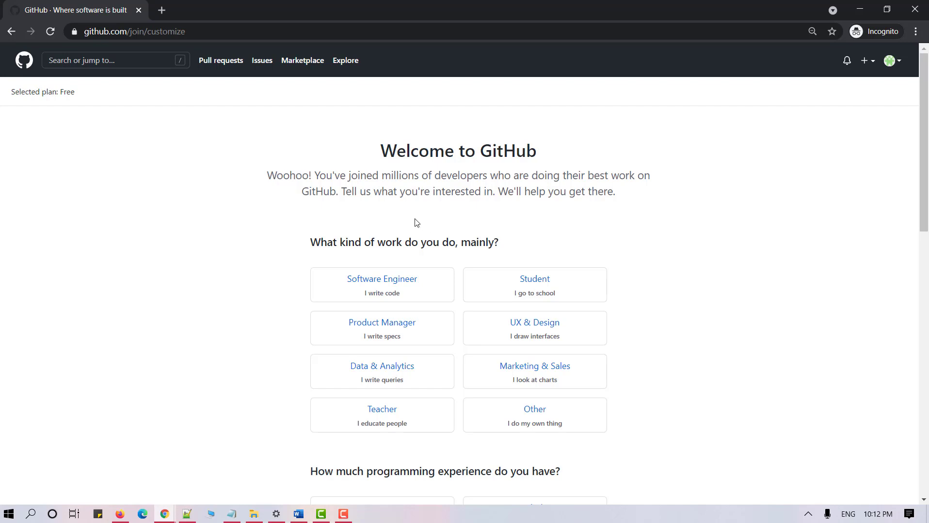
Answer the welcome survey with Software Engineer as the kind of work and A moderate amount of programming experience.
scroll(634, 207, "down", 1)
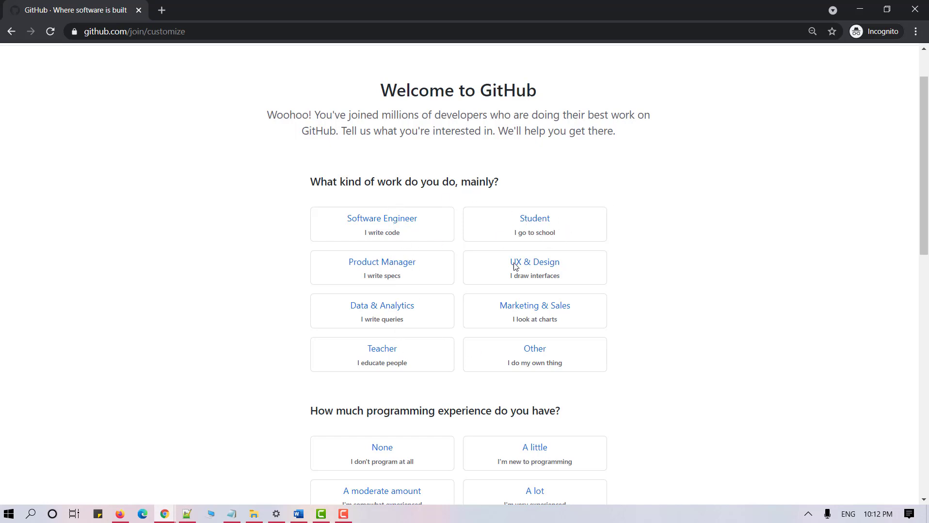
left_click(396, 224)
scroll(711, 232, "down", 3)
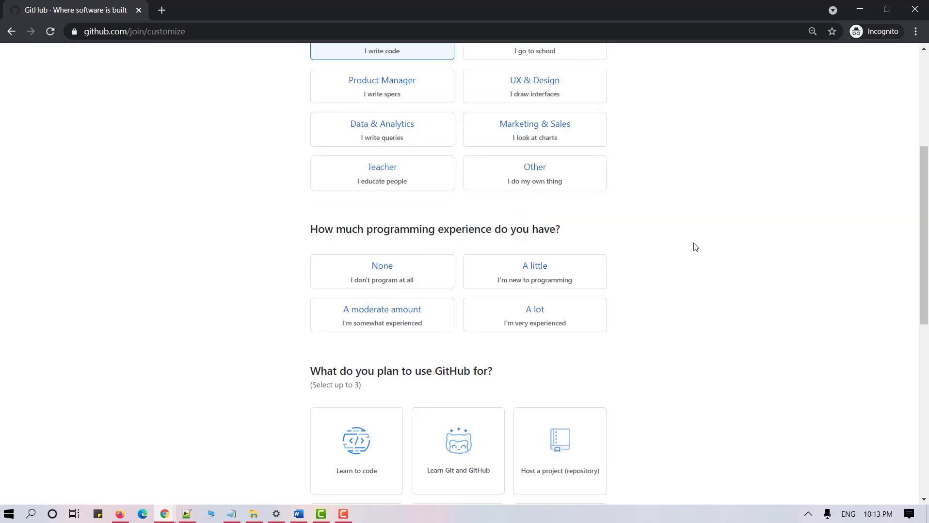
left_click(419, 325)
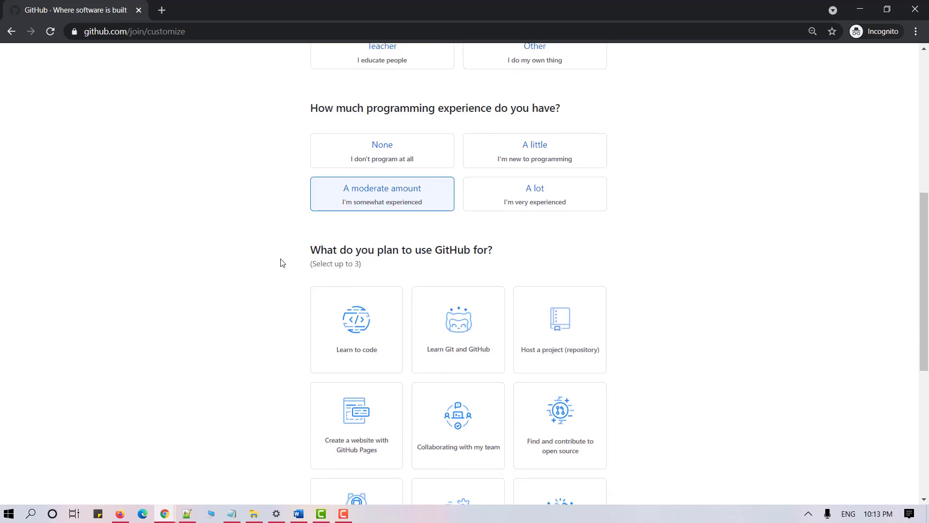
Choose Learn to code, Learn Git and GitHub, and Find and contribute to open source as the planned uses.
scroll(282, 263, "down", 2)
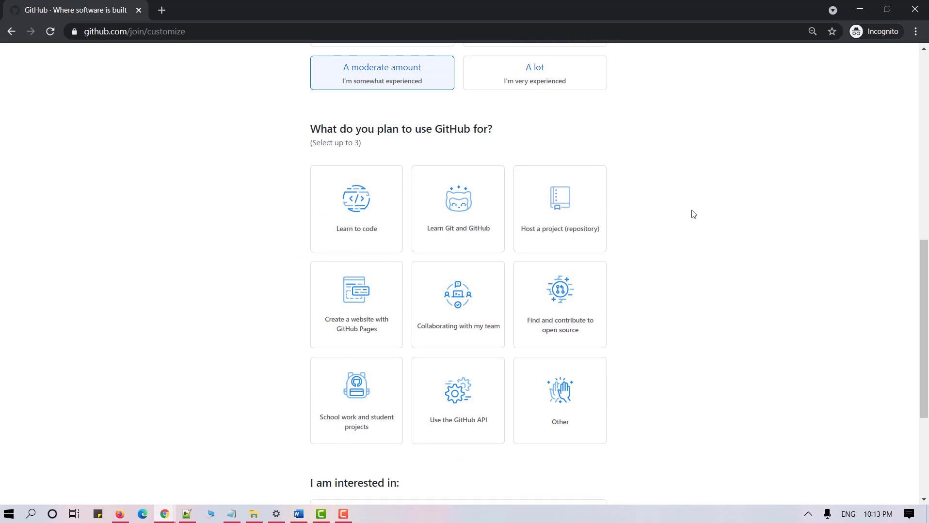
left_click(380, 222)
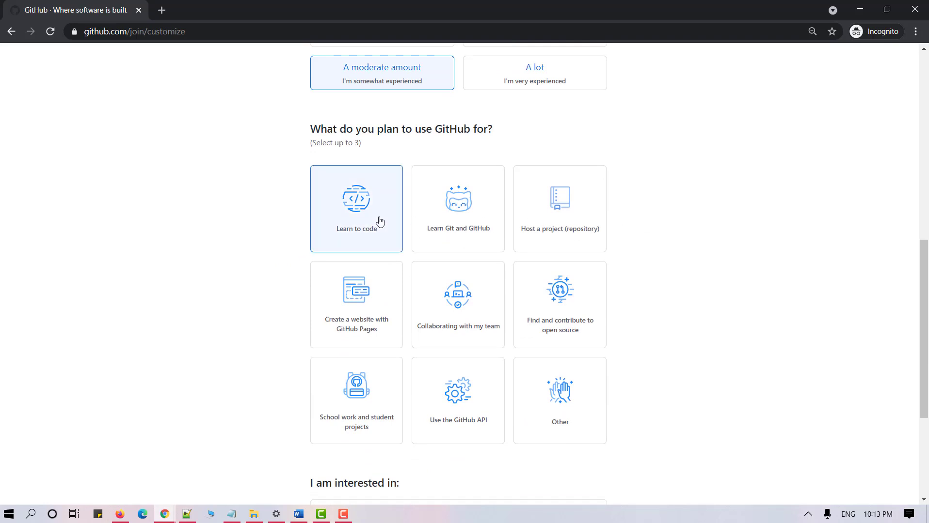
left_click(464, 226)
left_click(585, 303)
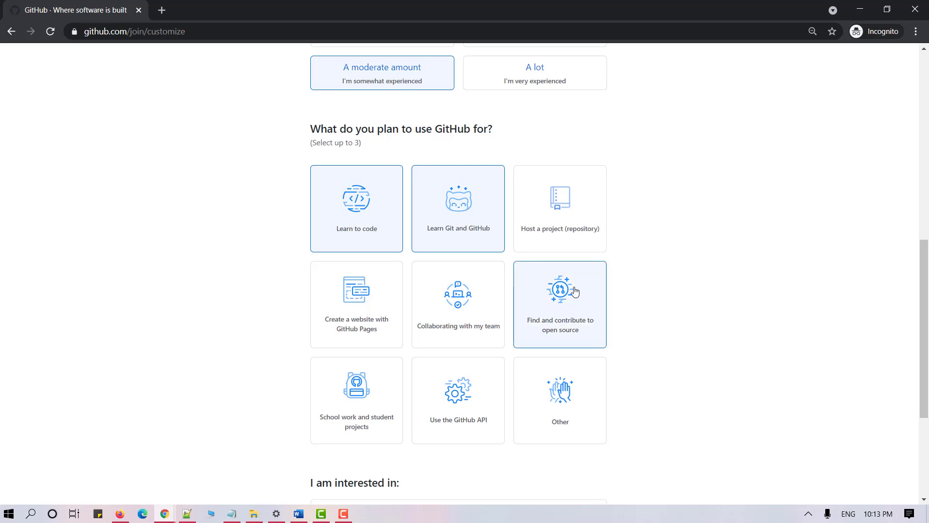
Add python, github, docker and aws as interests and complete the account setup.
scroll(472, 335, "down", 3)
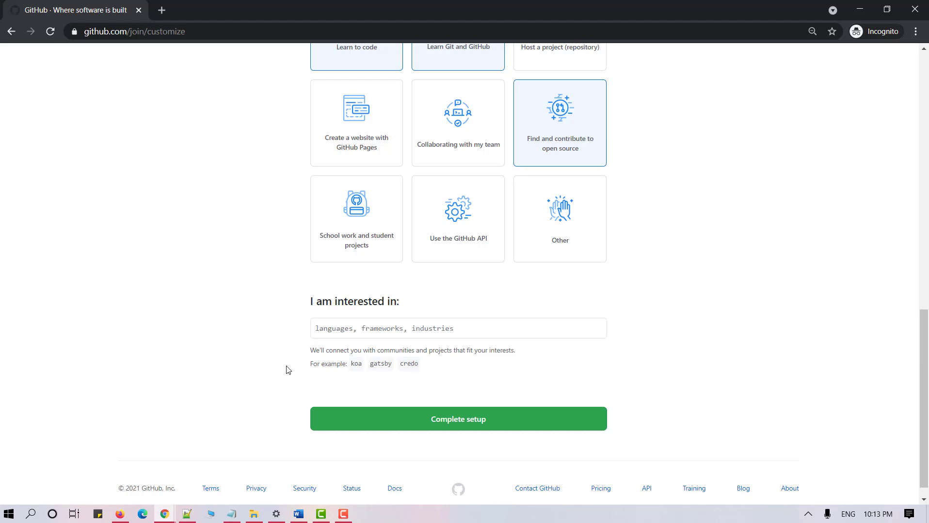
left_click(343, 328)
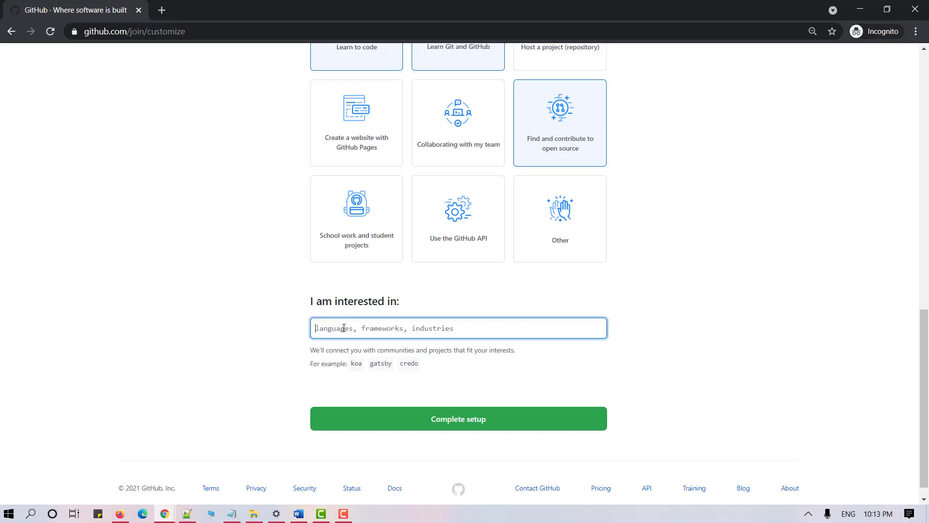
type("python")
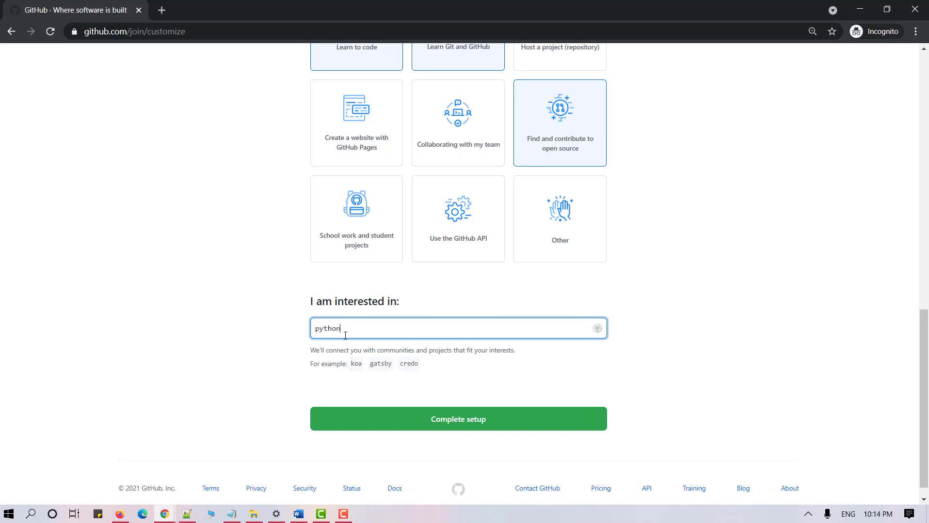
key("Return")
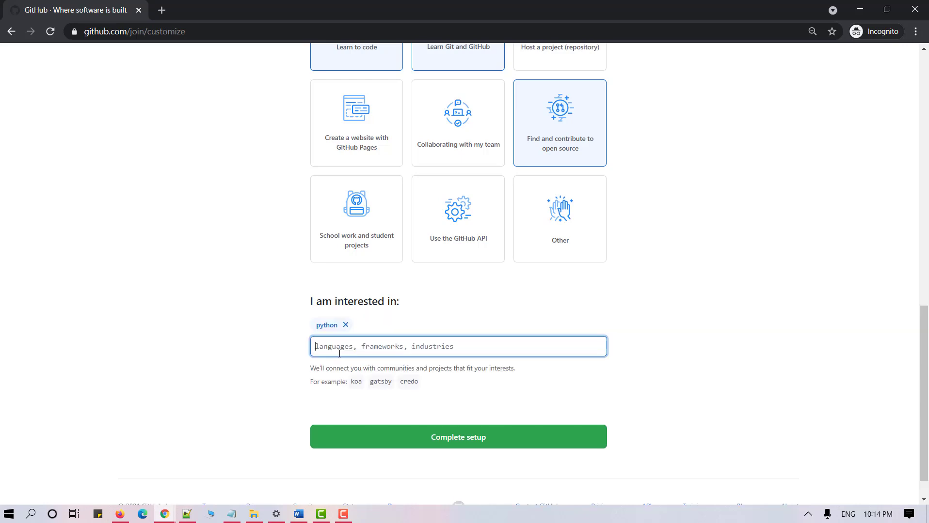
type("githu")
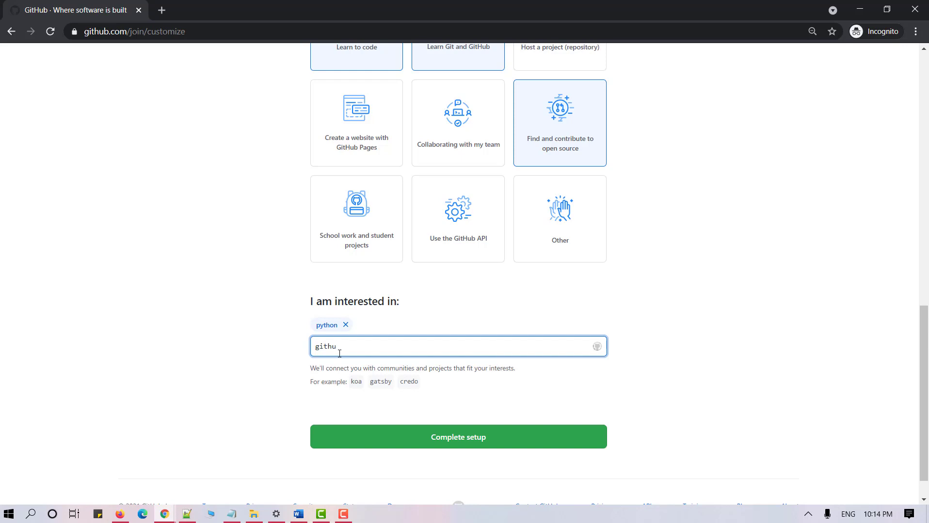
type("b")
key("Return")
type("docker")
key("Return")
type("aws")
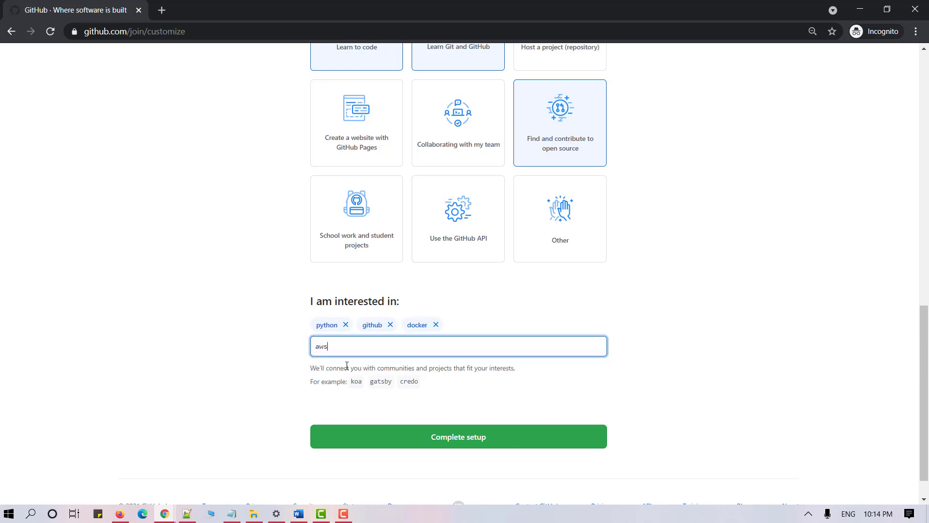
left_click(347, 371)
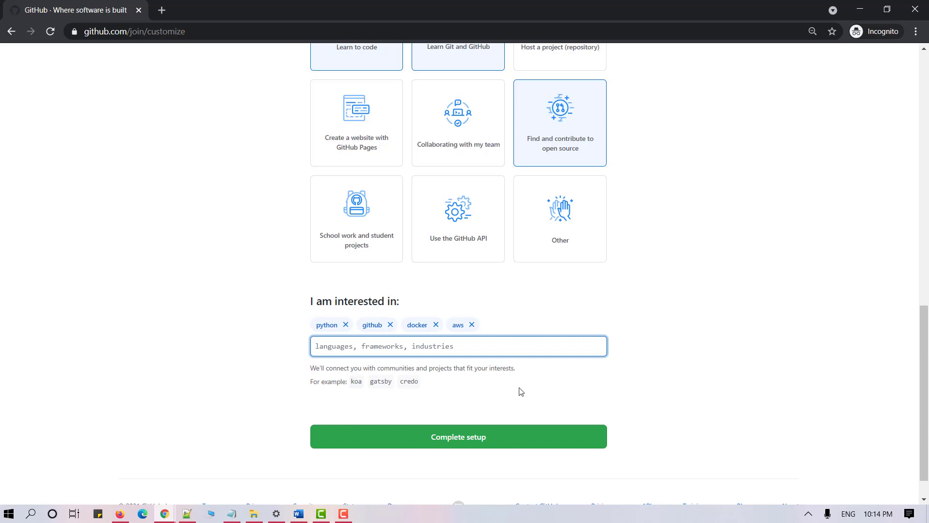
scroll(474, 413, "down", 1)
left_click(453, 407)
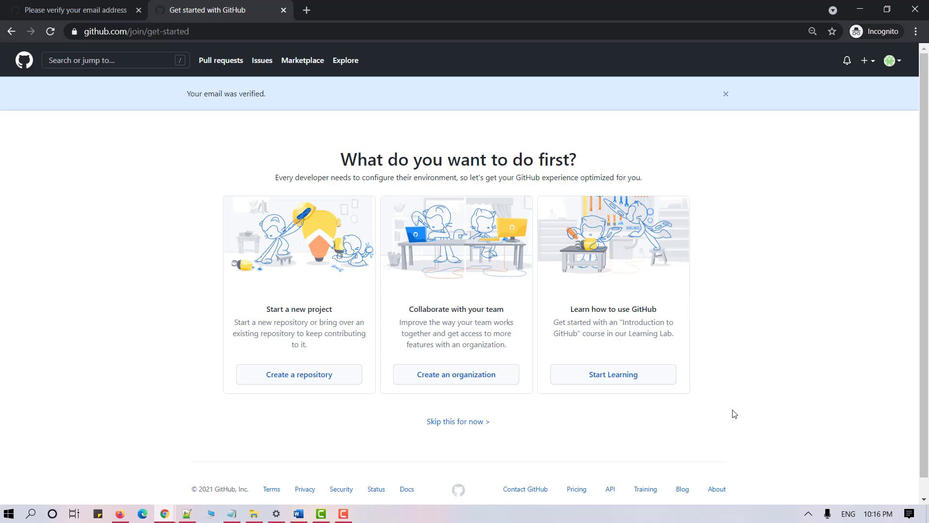
Skip the suggested first tasks and open the new account's profile page from the dashboard.
left_click(460, 423)
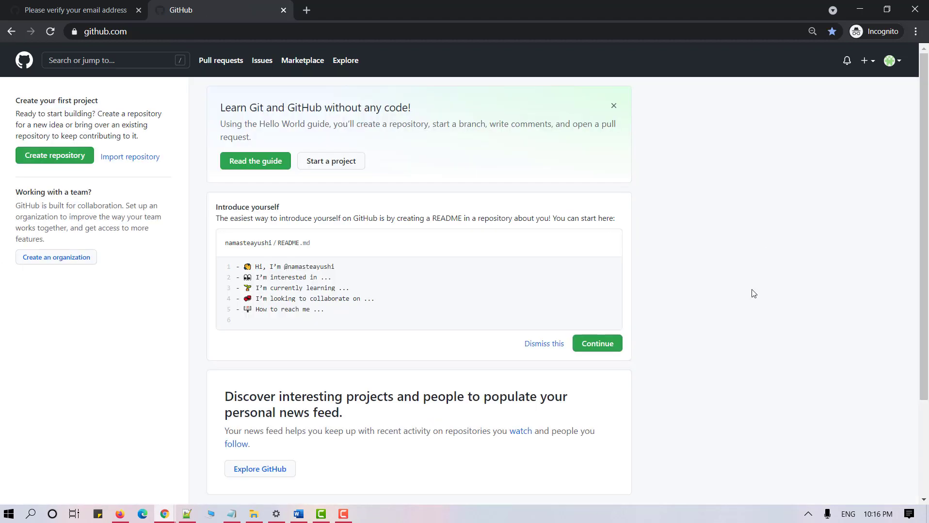
scroll(729, 335, "down", 3)
scroll(729, 335, "up", 3)
left_click(889, 61)
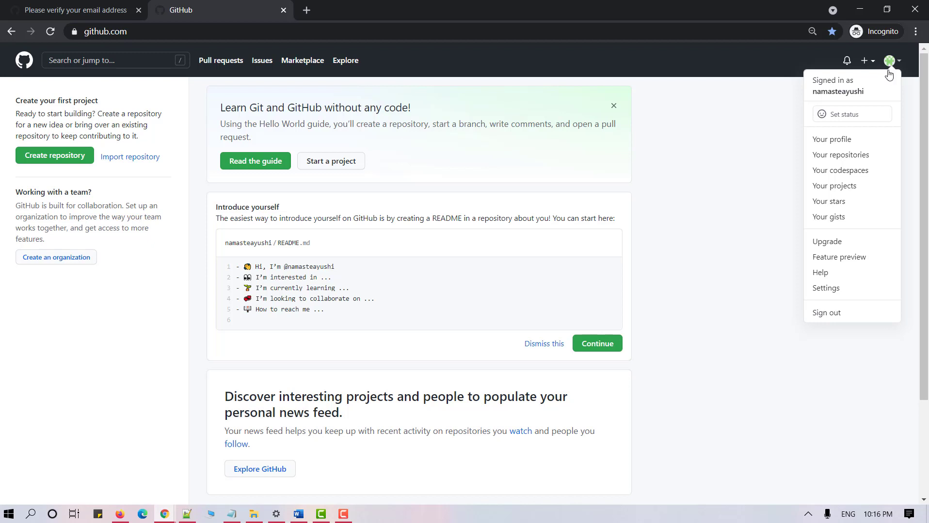
left_click(834, 144)
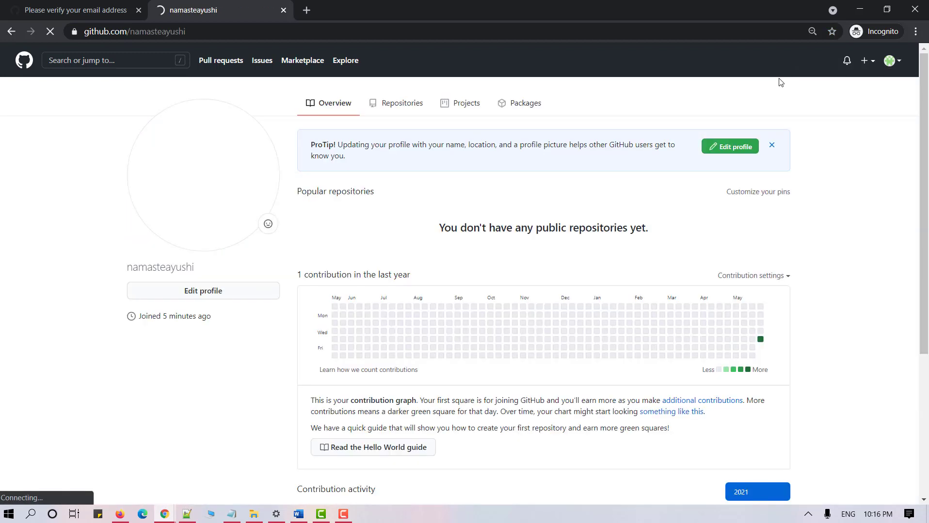
Look over the new account's profile page and compare it with the established profile open in the other tab.
scroll(180, 320, "down", 8)
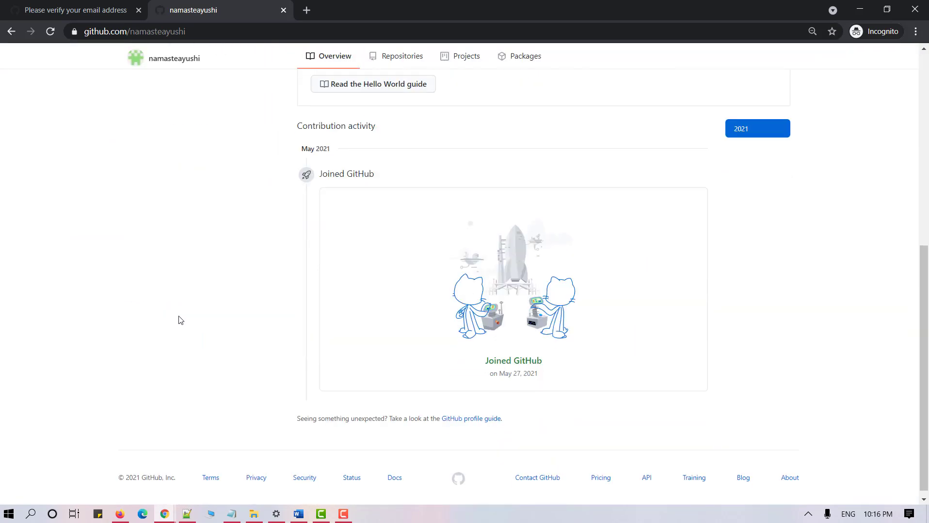
scroll(180, 320, "up", 3)
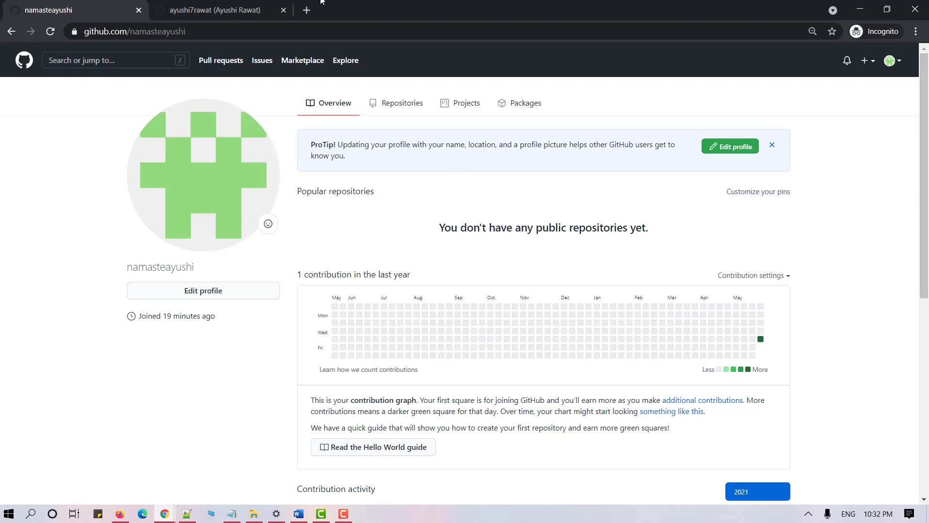
left_click(223, 9)
scroll(182, 379, "down", 8)
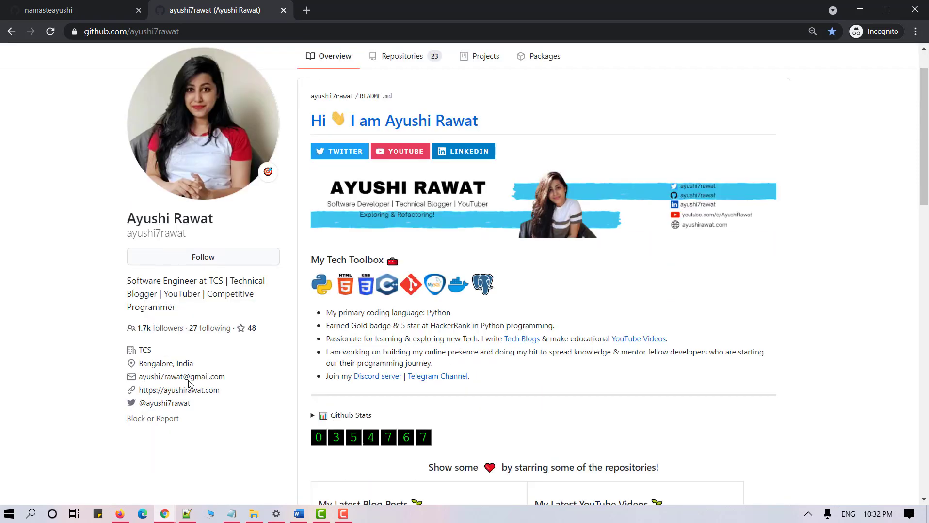
Look over the established profile's README from its header through the lower sections, and return to the new account's profile page.
scroll(191, 383, "up", 9)
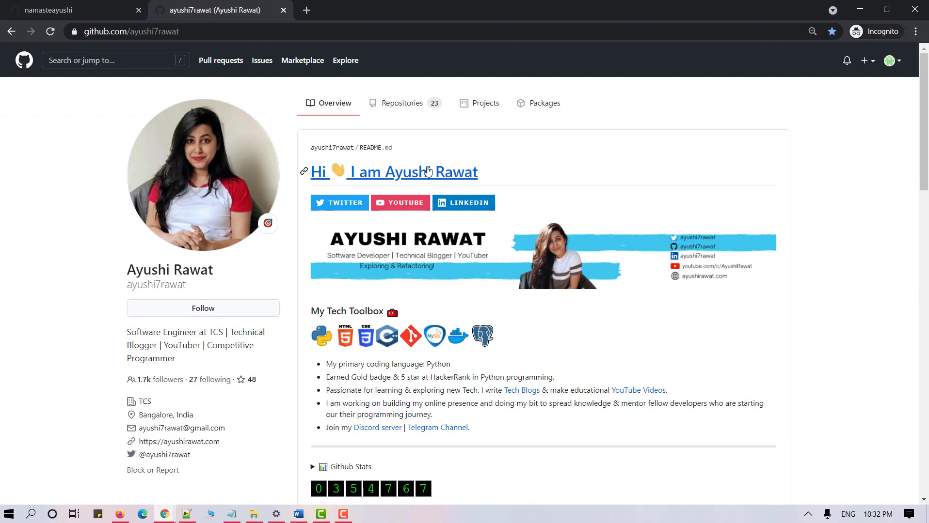
scroll(612, 155, "down", 7)
scroll(612, 155, "up", 7)
left_click(117, 6)
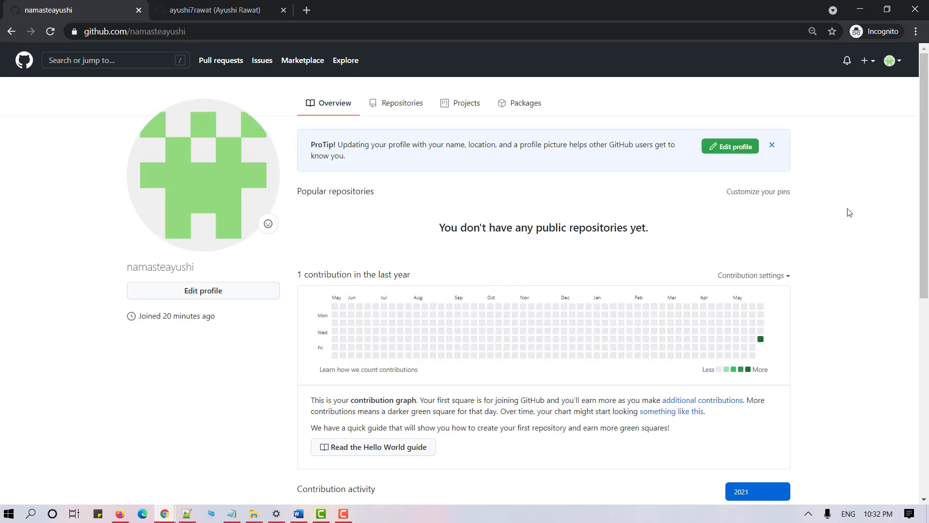
Start a new repository named HelloGitHub with the description "This is my first GitHub repo." and include a README file.
left_click(868, 61)
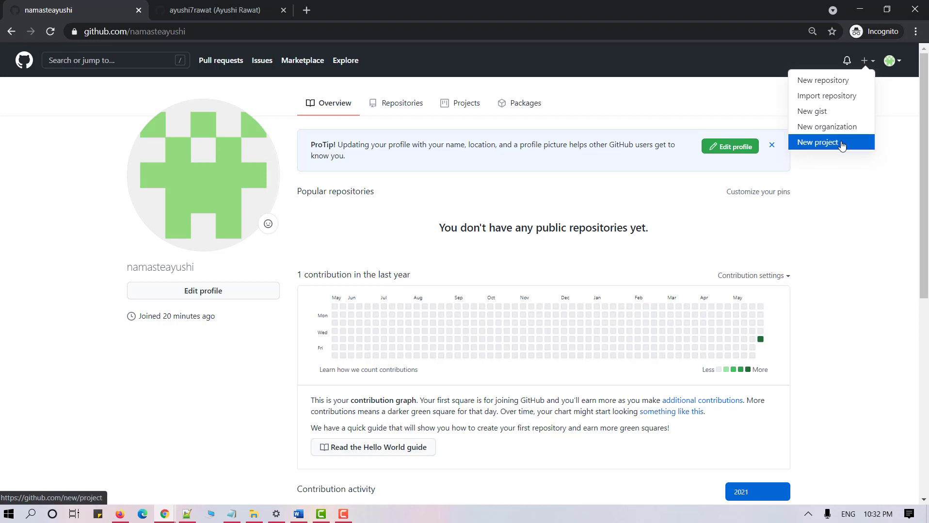
left_click(831, 85)
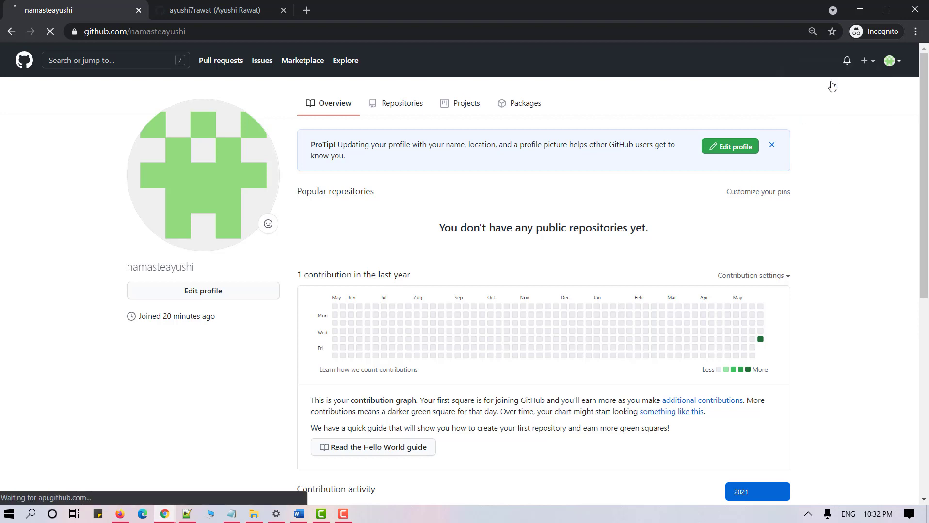
left_click(417, 195)
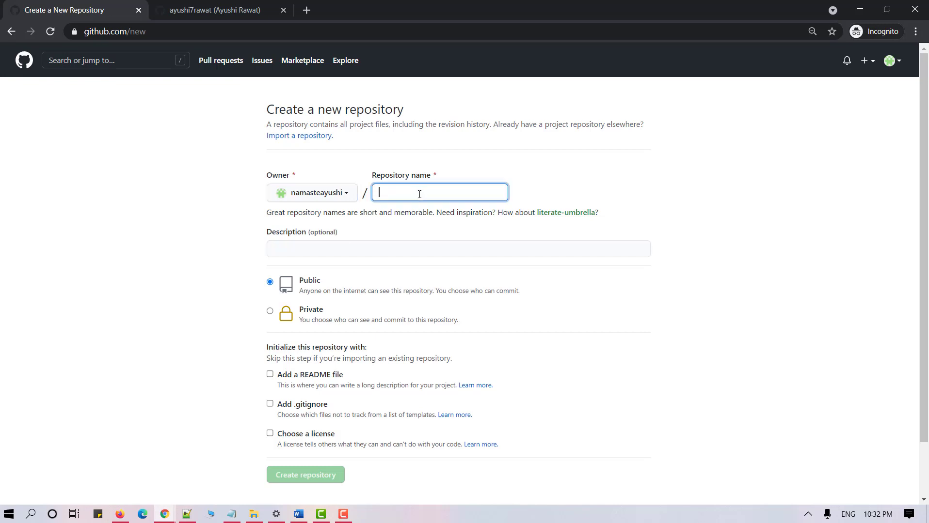
type("HelloGitHub")
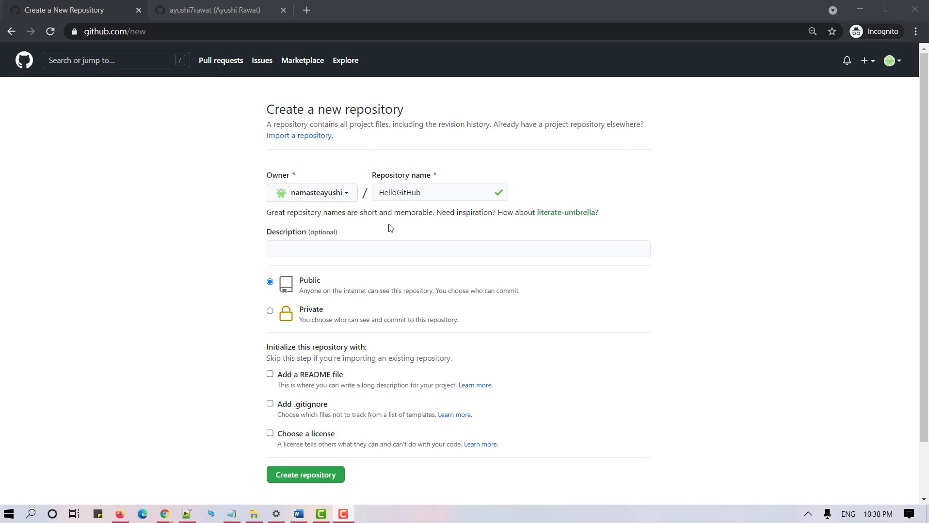
left_click(371, 246)
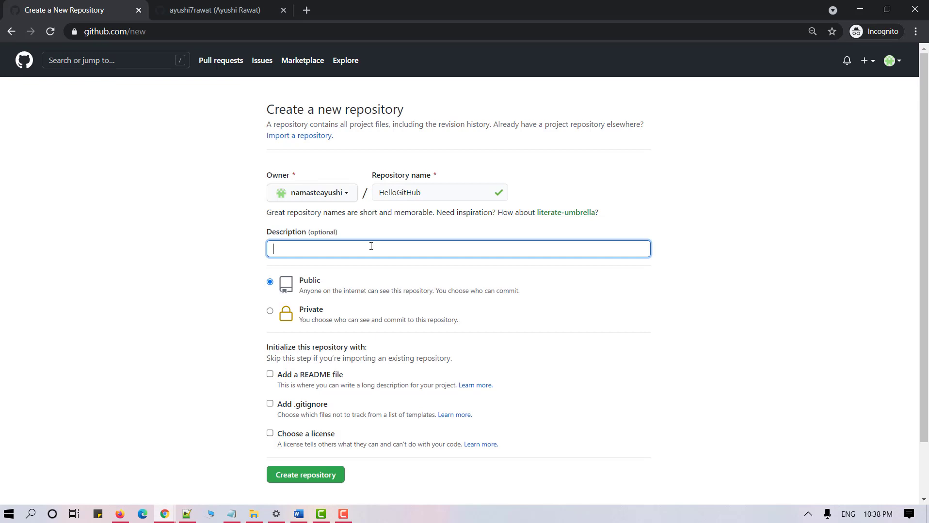
type("This is my first GitHub repo.")
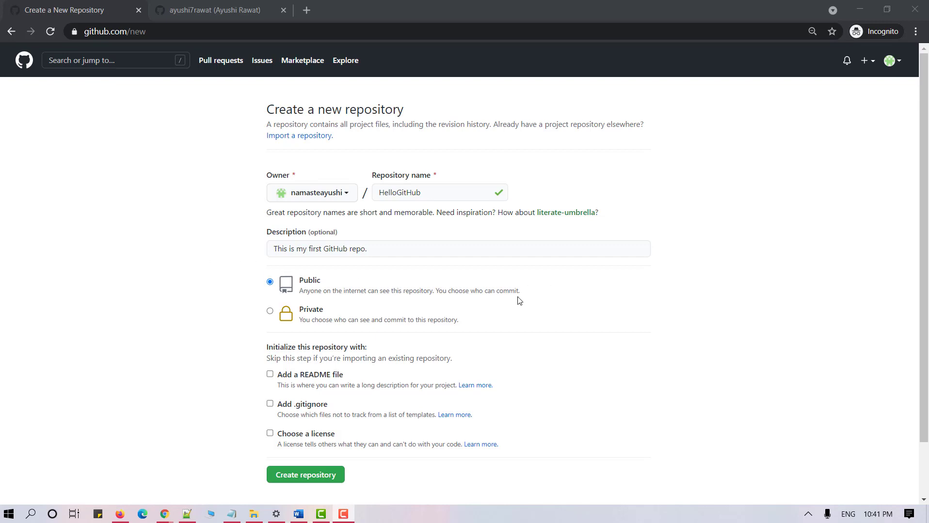
scroll(500, 315, "down", 1)
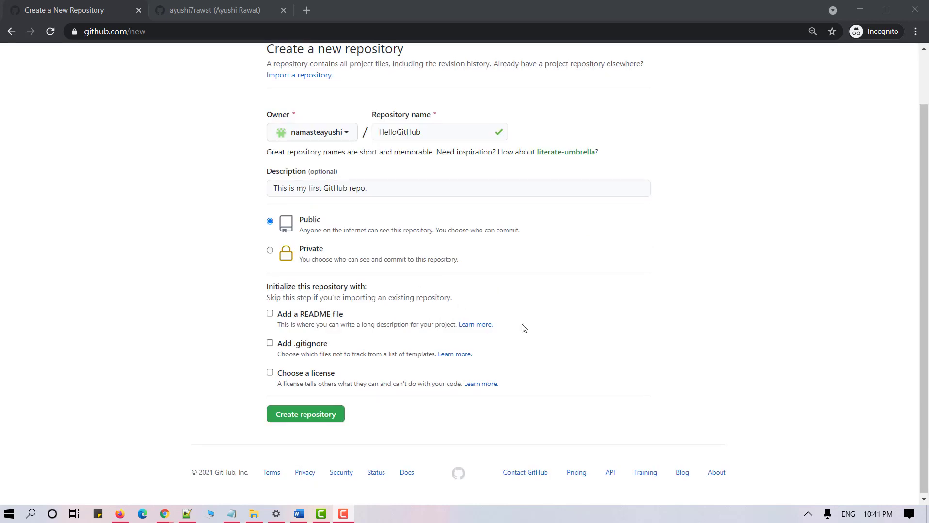
left_click(270, 314)
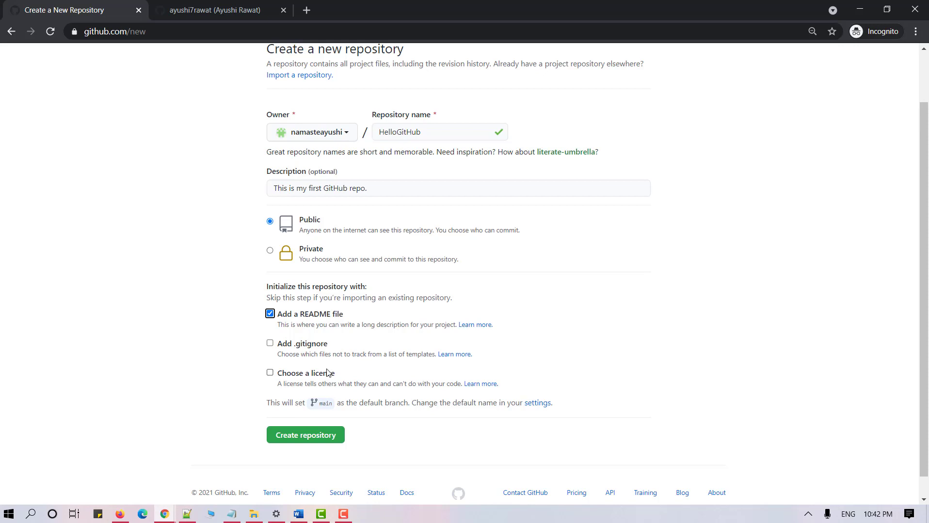
left_click(270, 374)
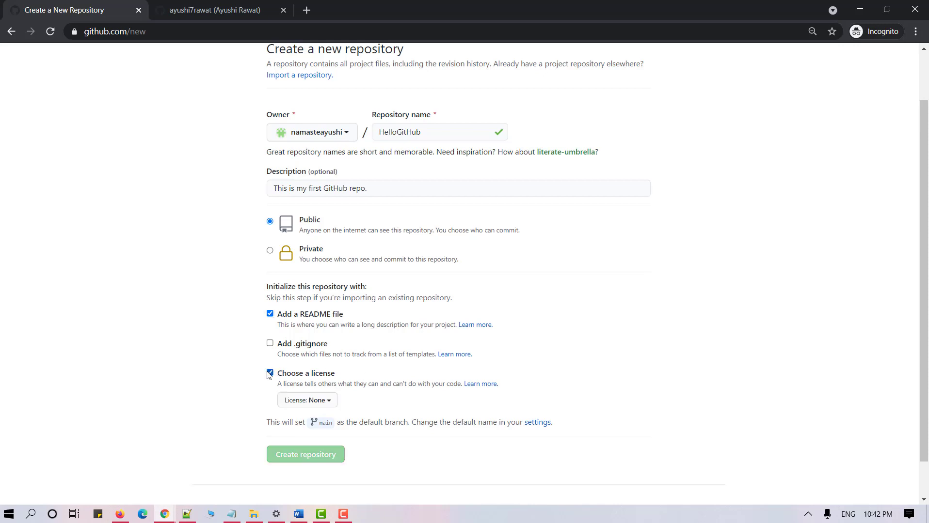
left_click(311, 400)
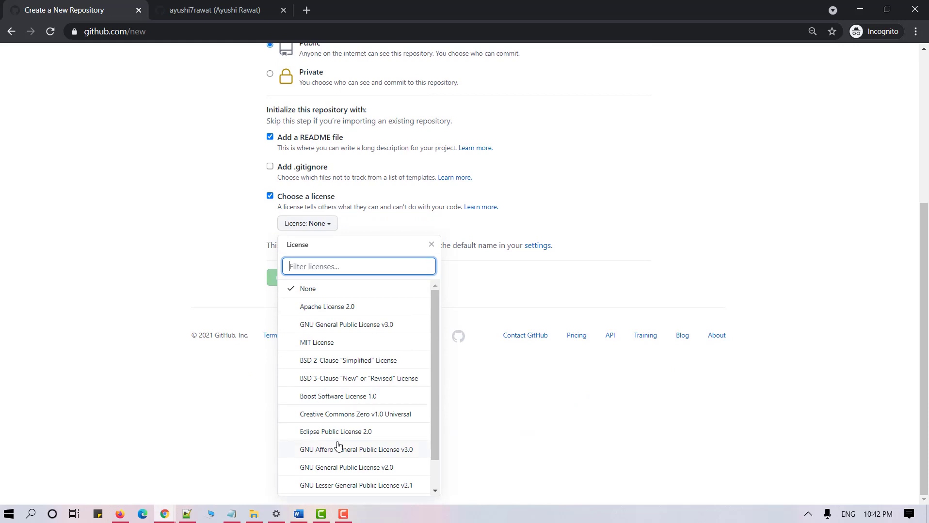
scroll(337, 441, "up", 1)
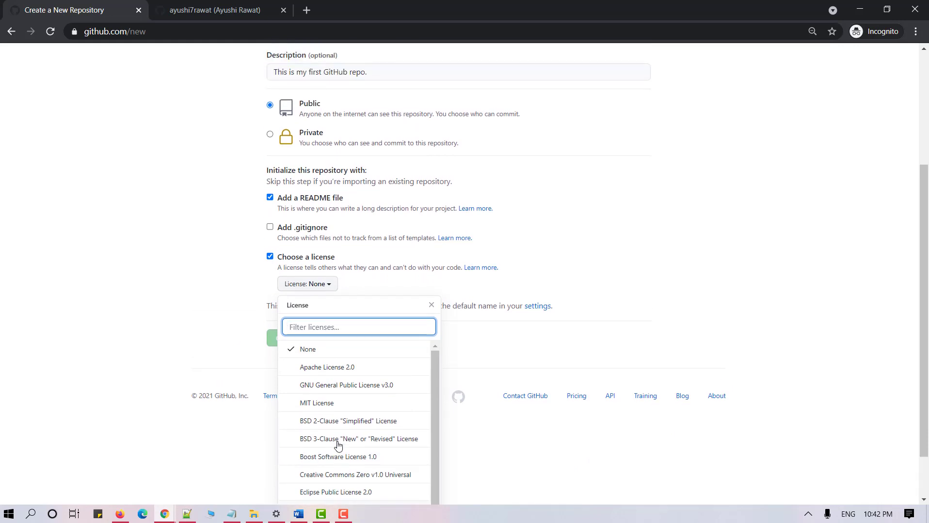
left_click(430, 305)
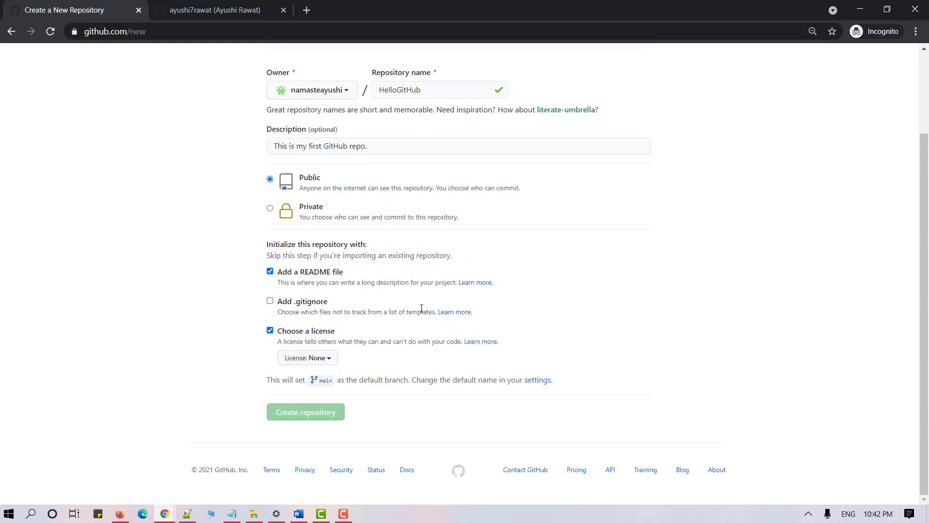
left_click(286, 335)
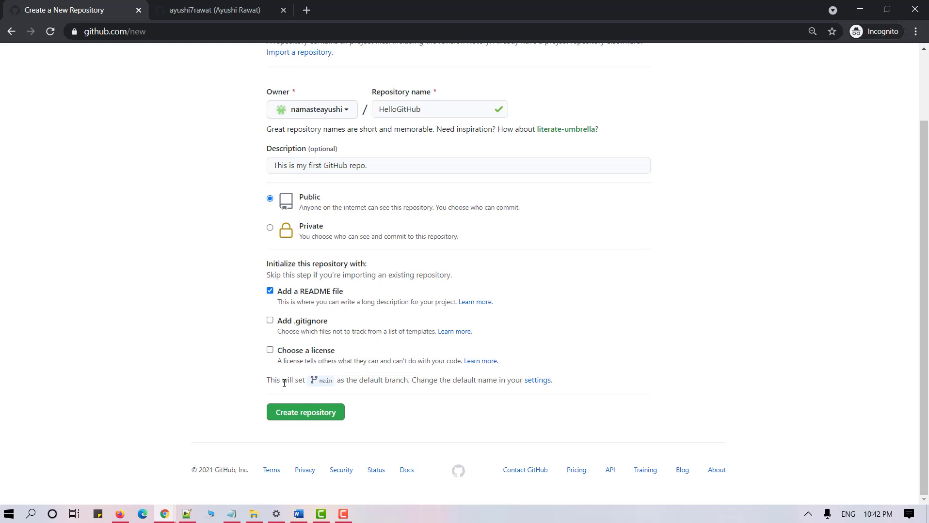
Create the HelloGitHub repository and open its details for editing.
left_click(297, 416)
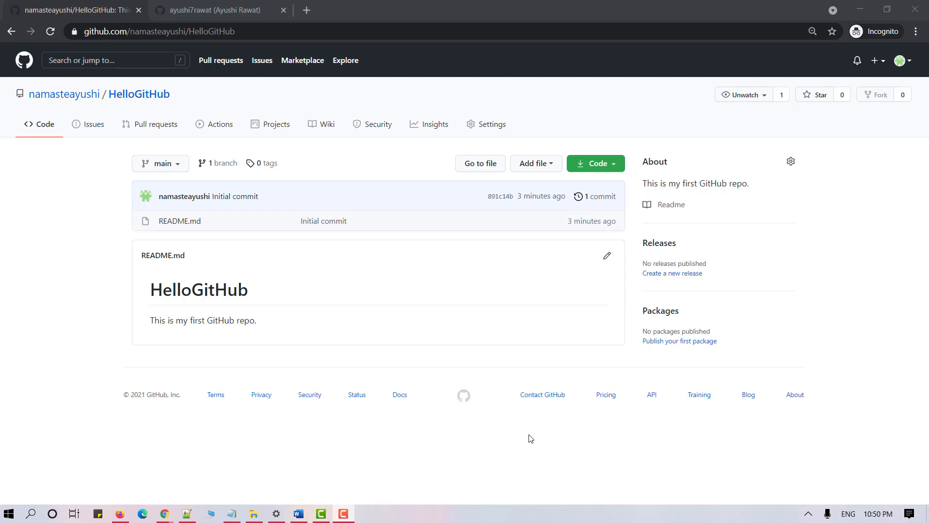
left_click(790, 162)
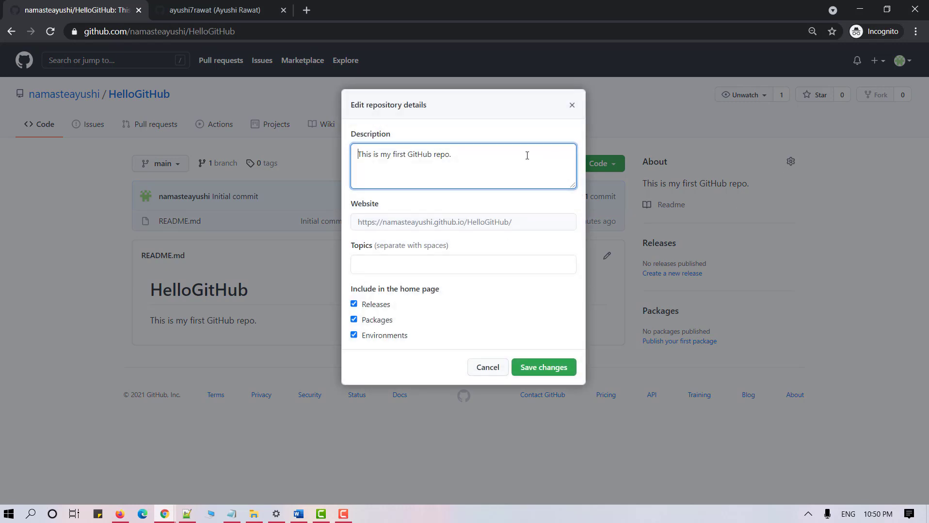
left_click(522, 222)
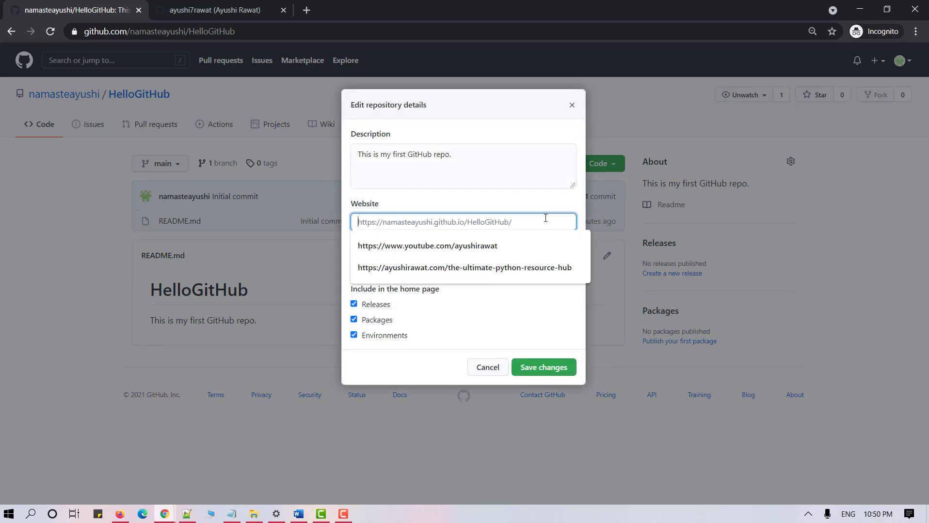
left_click(499, 311)
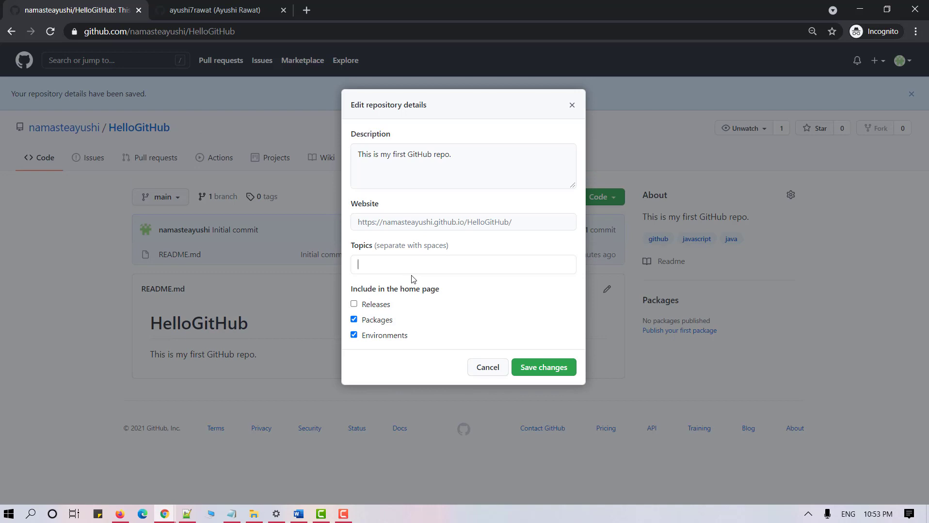
Add the topics git, python and java8 to the repository, save its details and dismiss the notice.
type("git")
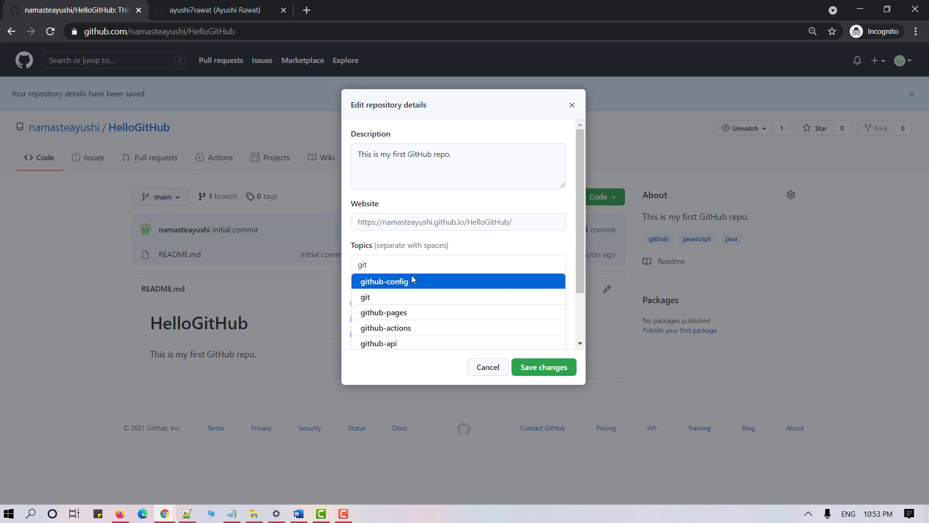
left_click(409, 295)
type("pyth")
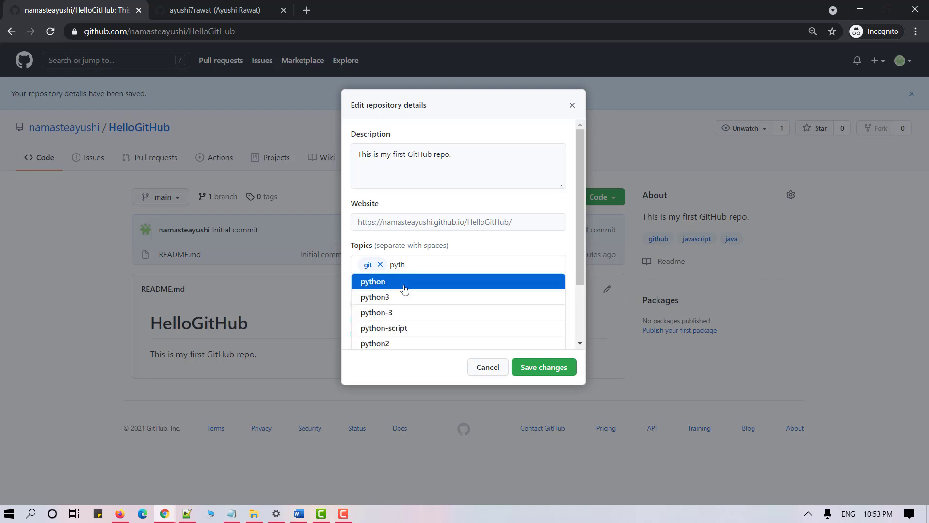
left_click(405, 290)
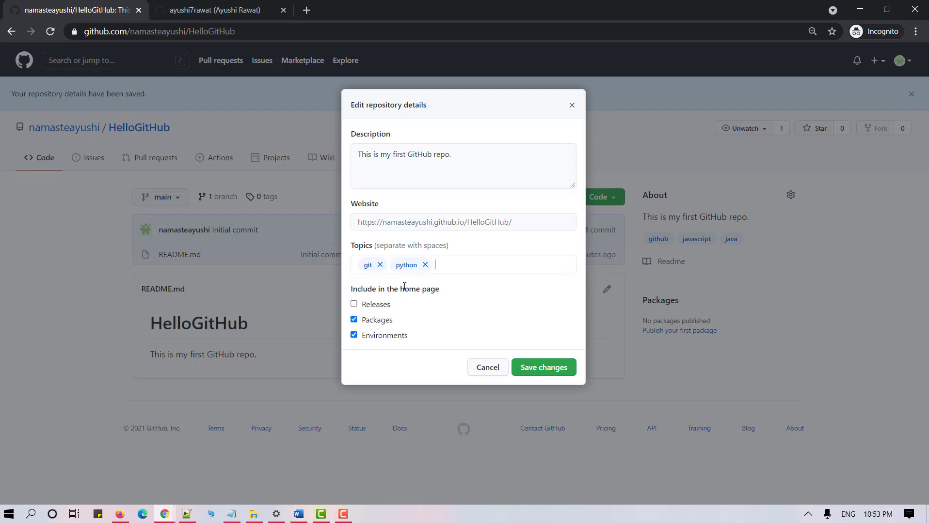
type("java")
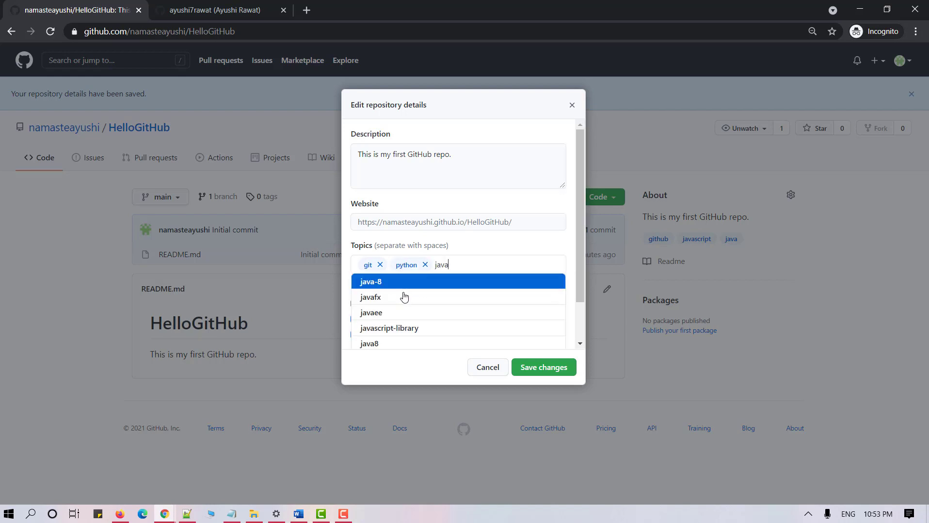
left_click(400, 345)
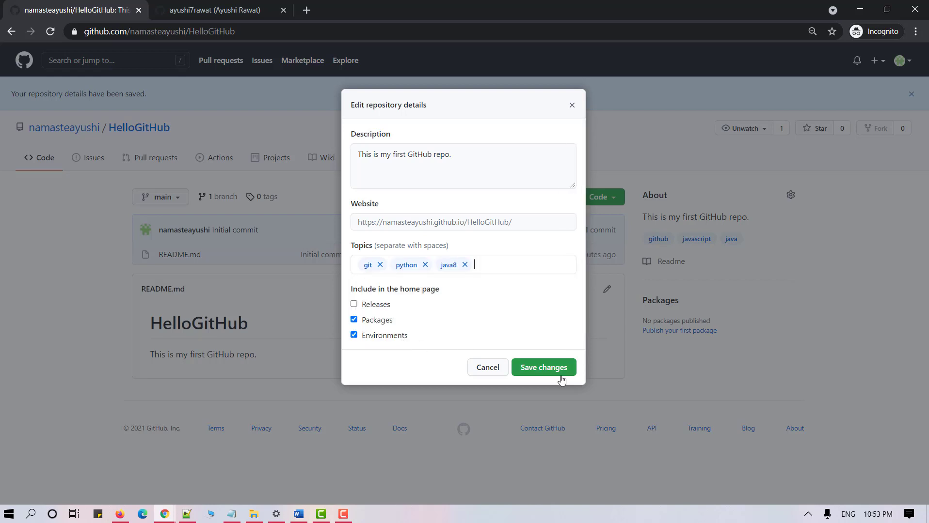
left_click(556, 372)
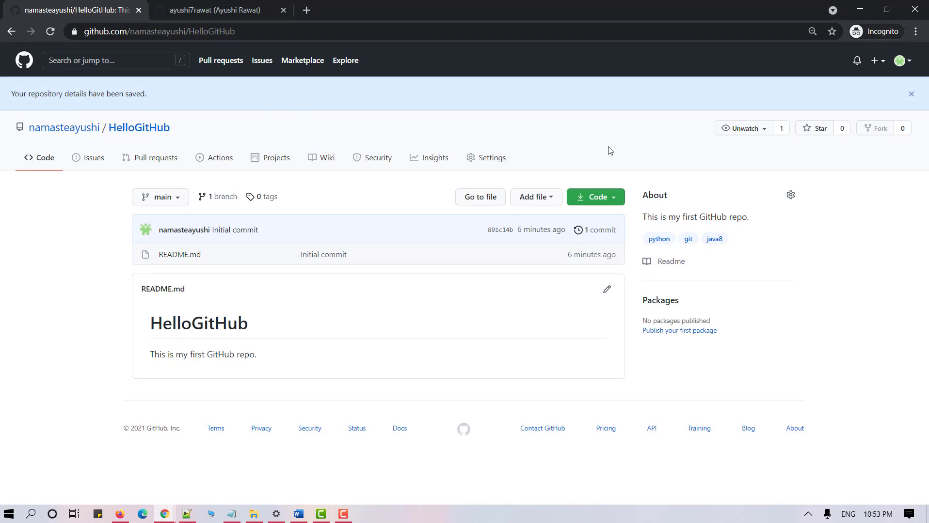
left_click(912, 95)
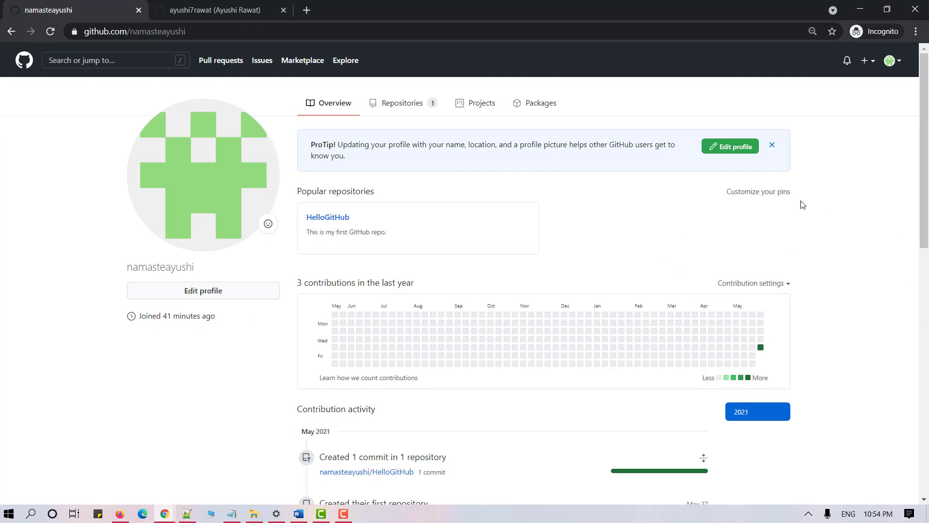
Pin the HelloGitHub repository to the new account's profile page and save the pins.
left_click(776, 193)
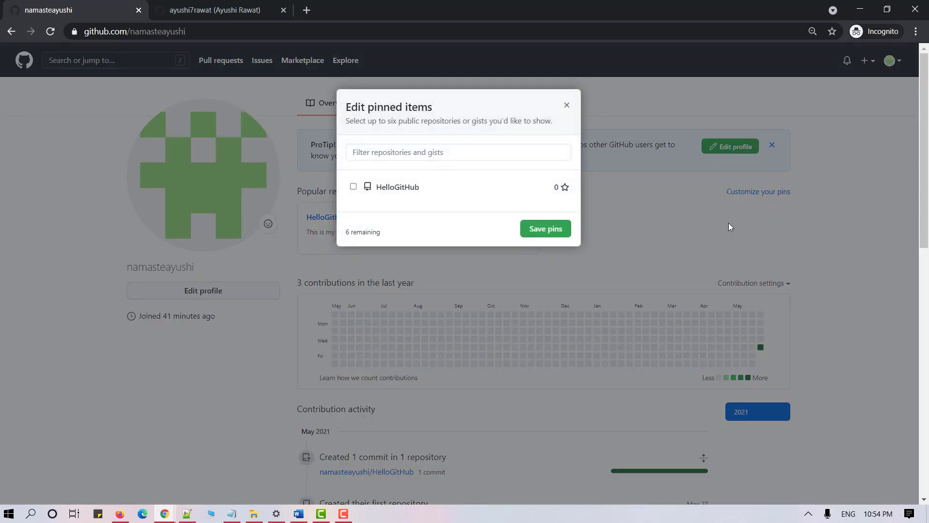
left_click(352, 187)
left_click(544, 232)
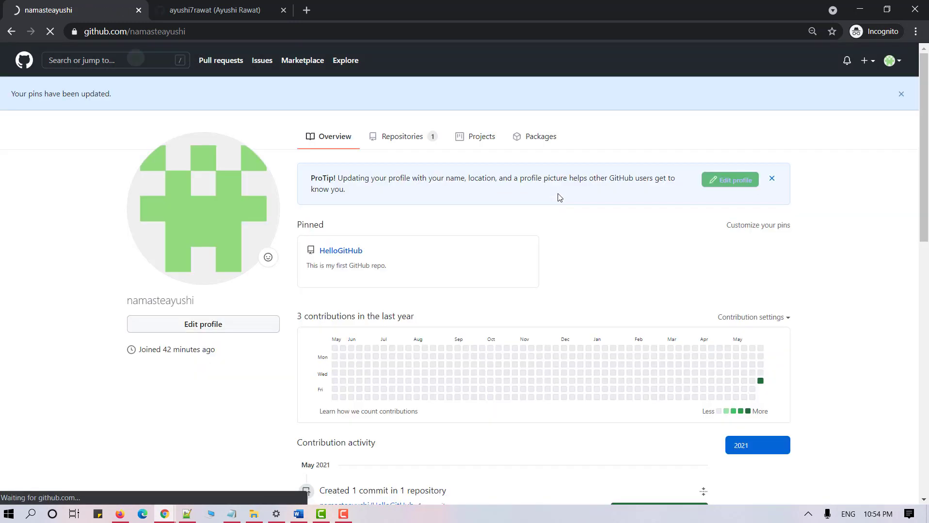
Look over the new account's pinned section and its contribution activity down to the joining entry.
left_click_drag(334, 222, 296, 226)
left_click(287, 254)
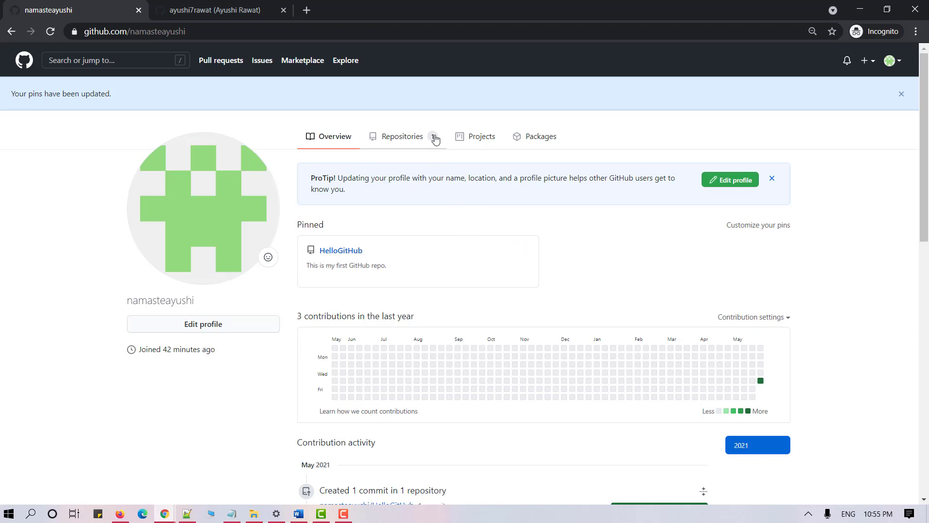
scroll(434, 145, "down", 5)
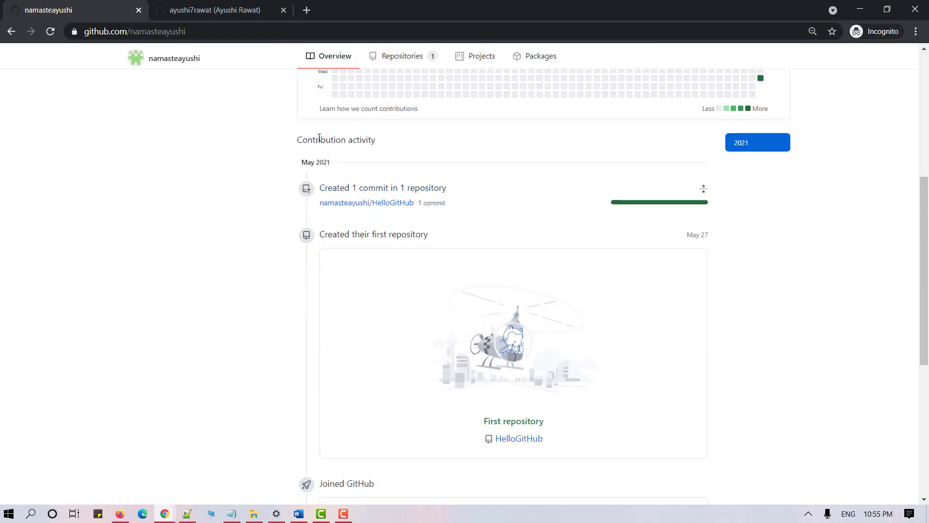
scroll(408, 145, "down", 4)
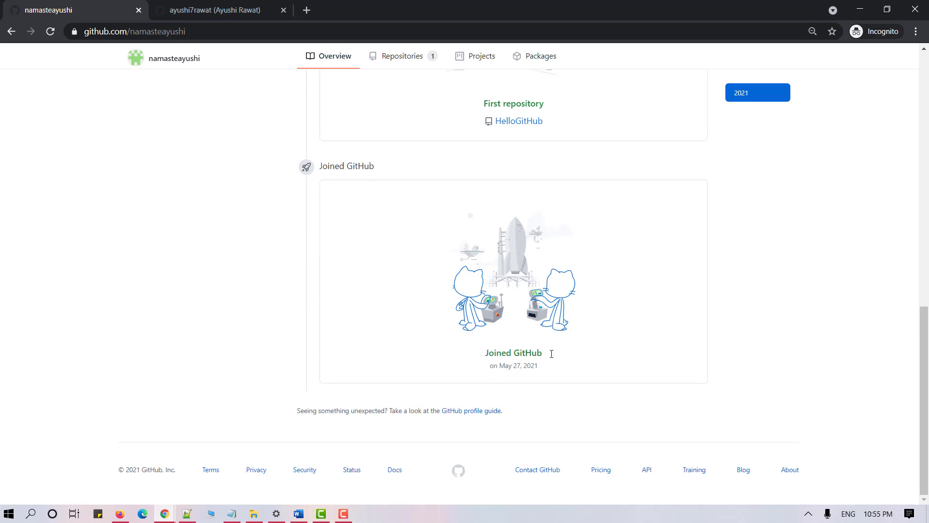
scroll(568, 360, "up", 5)
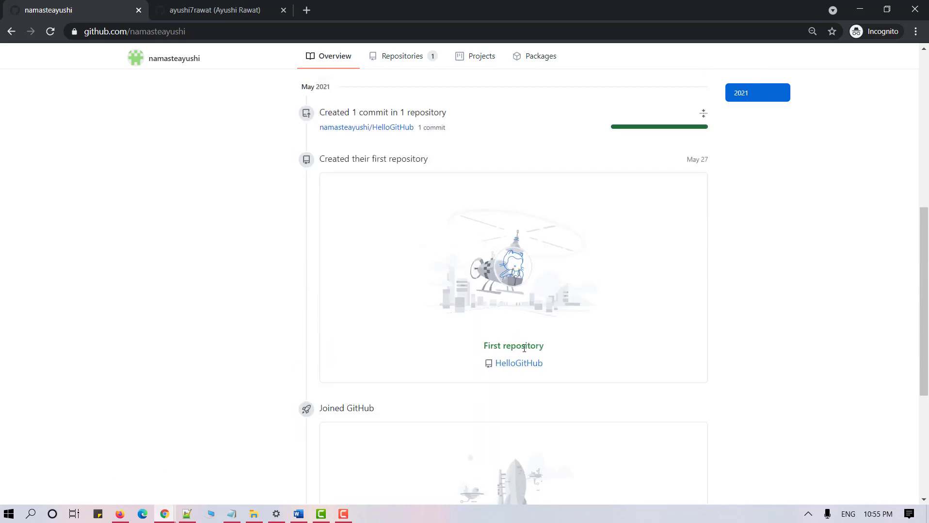
scroll(557, 362, "up", 8)
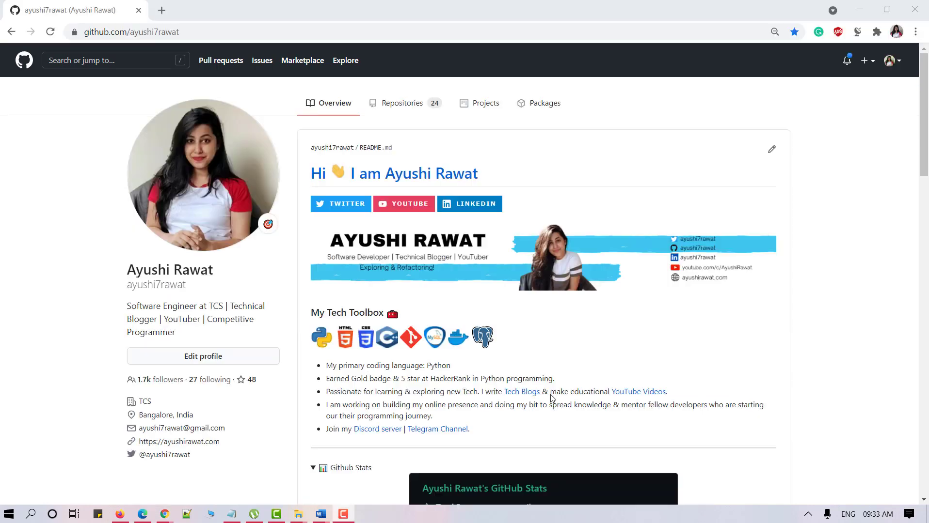
Review the established profile's pinned repositories, latest posts and GitHub statistics.
scroll(551, 398, "down", 10)
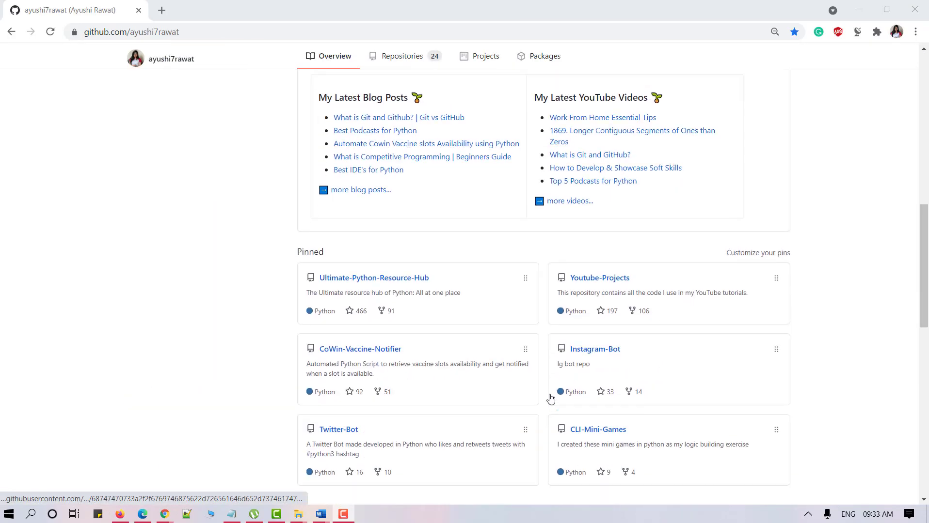
scroll(551, 399, "down", 6)
scroll(551, 398, "up", 11)
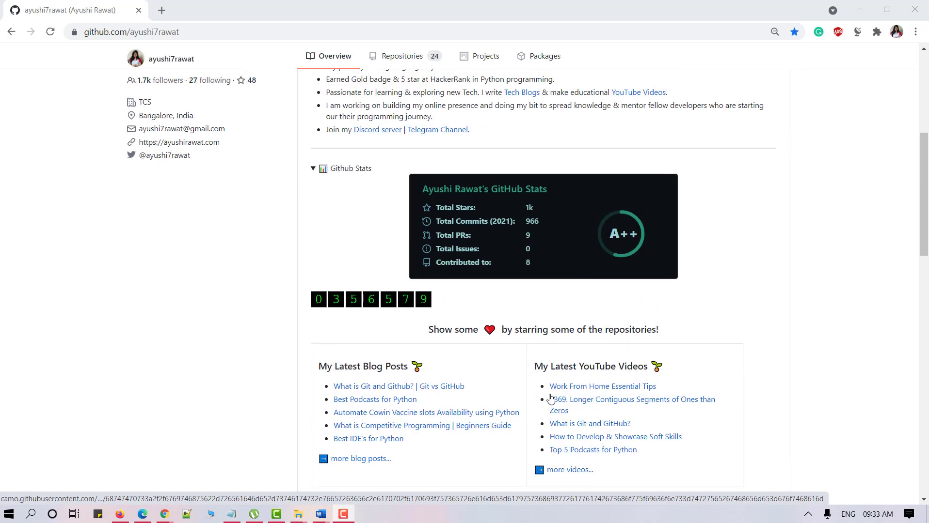
Return to the start of the established GitHub profile, switch to its owner's technical blog and look over the list of articles.
scroll(551, 398, "up", 6)
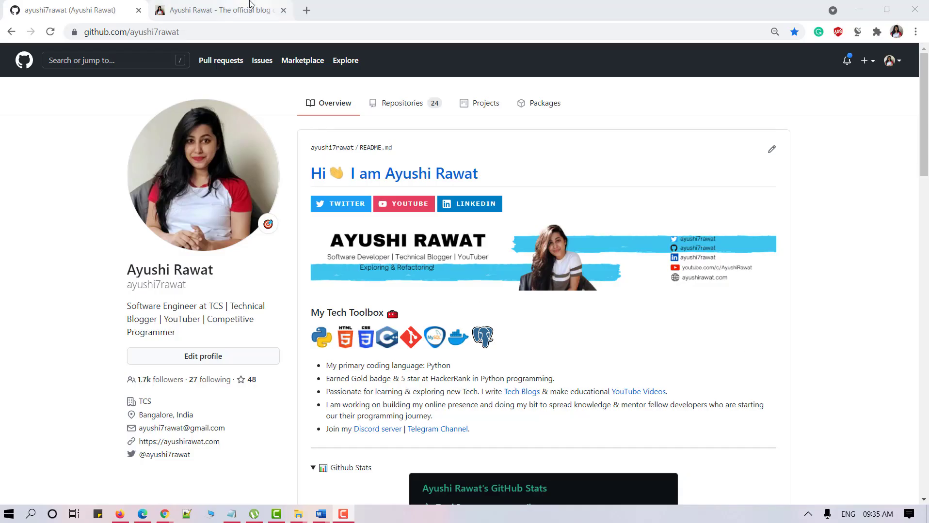
left_click(252, 7)
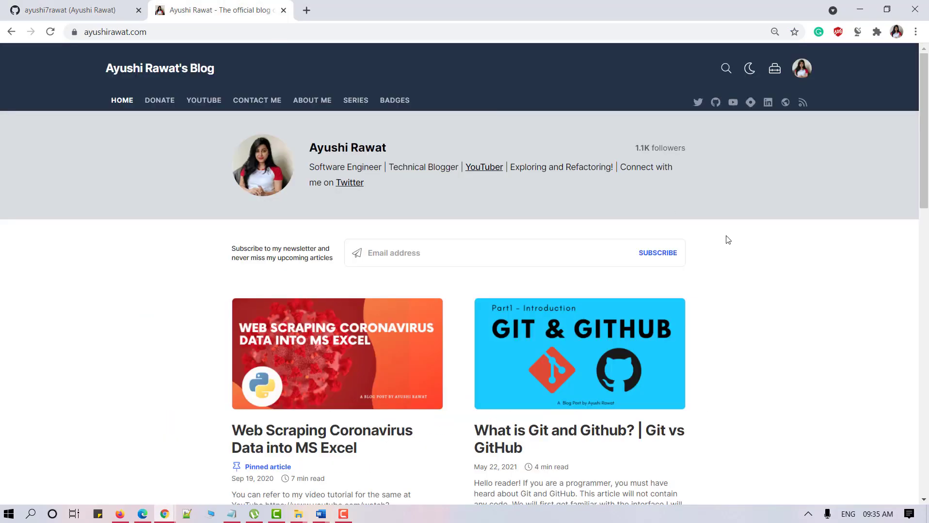
scroll(776, 261, "down", 5)
scroll(817, 285, "down", 5)
scroll(818, 284, "up", 10)
Open the blog article "What is Git and Github? | Git vs GitHub" and skim it down to the comments section.
left_click(626, 334)
scroll(736, 348, "down", 5)
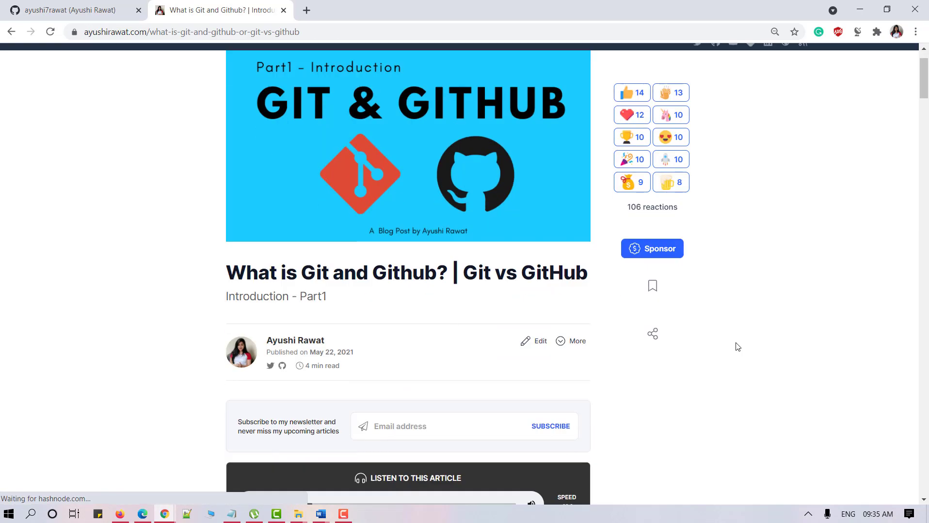
scroll(736, 347, "down", 20)
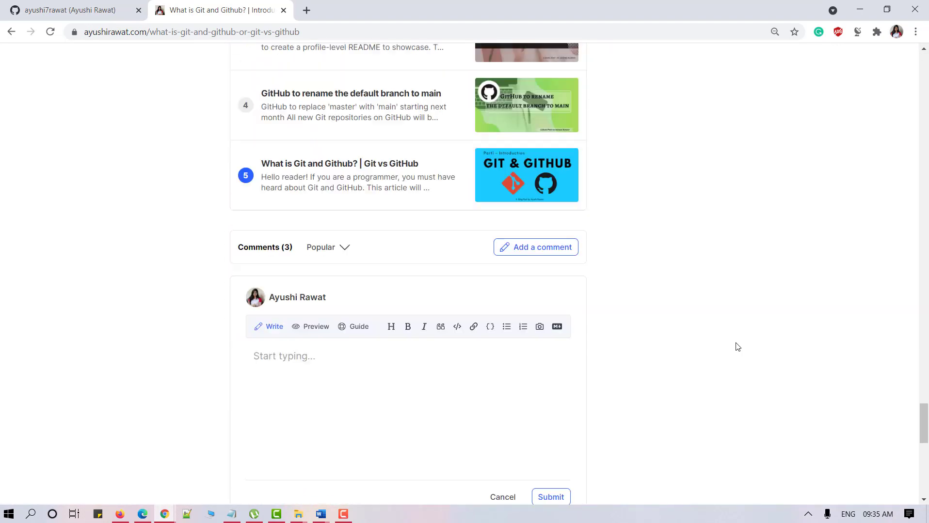
scroll(735, 348, "up", 8)
scroll(736, 347, "up", 15)
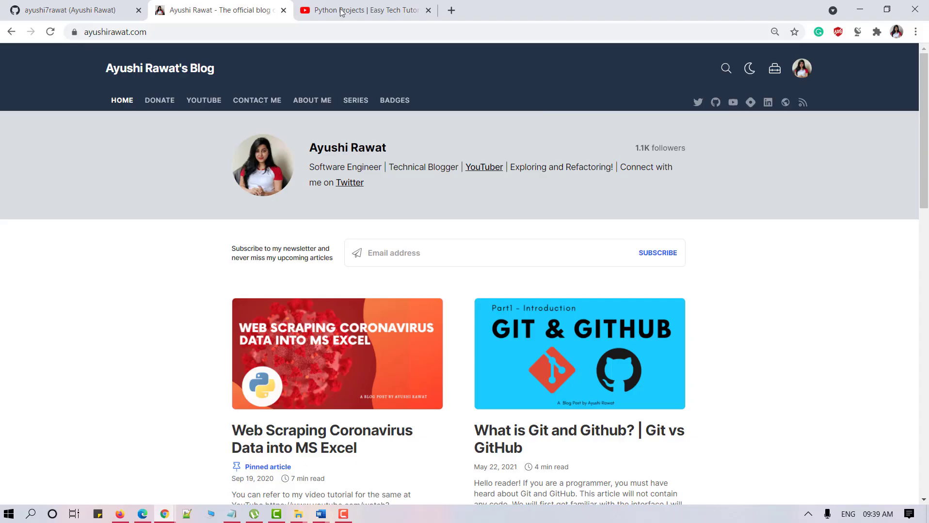
Switch to the YouTube playlist "Python Projects | Easy Tech Tutorials" and look through its videos down to the last one.
left_click(343, 11)
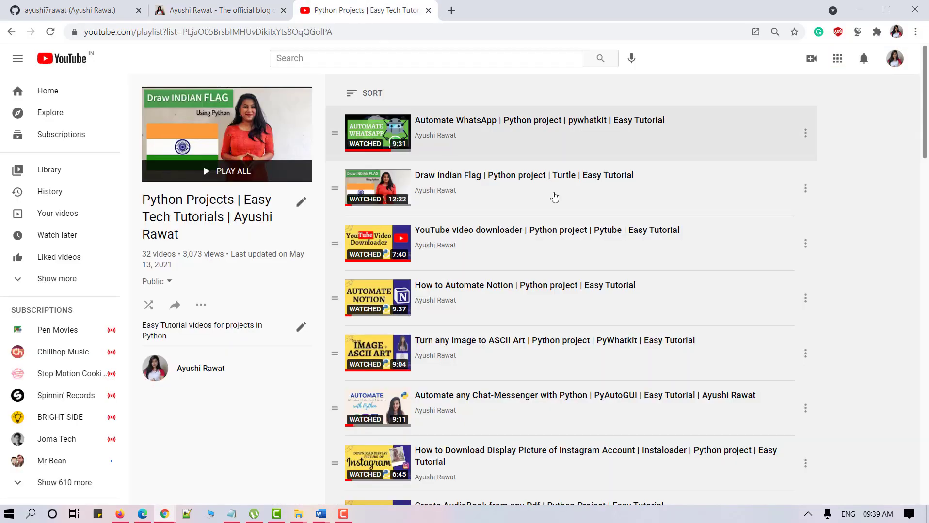
scroll(562, 272, "down", 5)
scroll(566, 293, "down", 20)
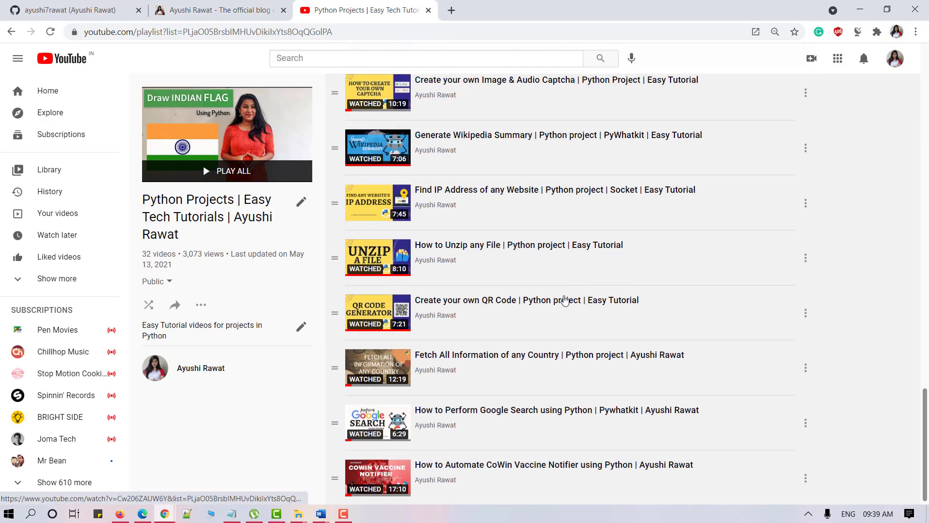
scroll(565, 296, "up", 20)
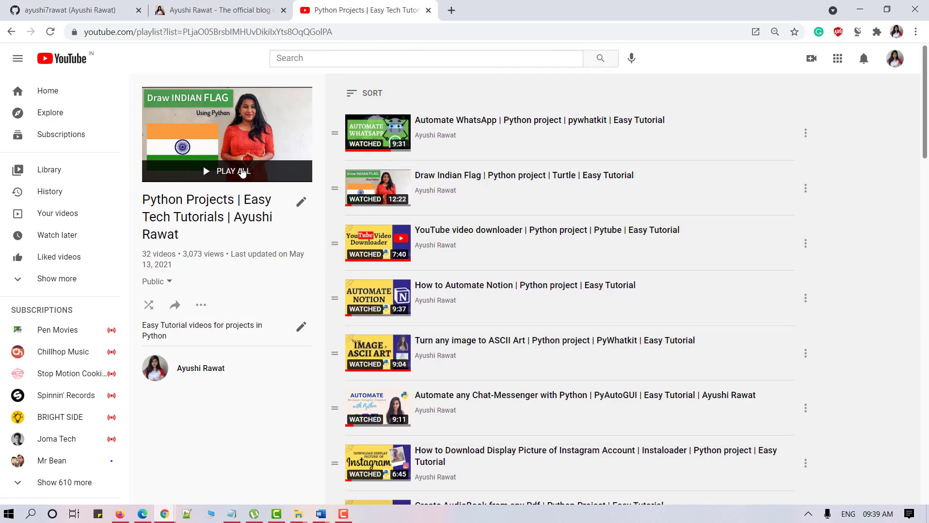